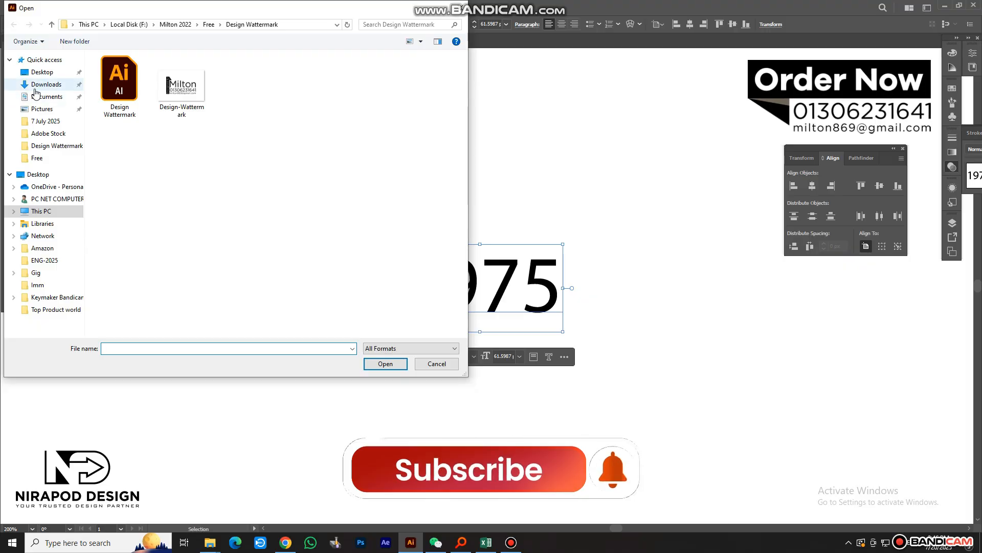
Open the font list document Font Name (1).ai from the Downloads folder.
left_click(46, 84)
left_click(119, 169)
left_click(385, 363)
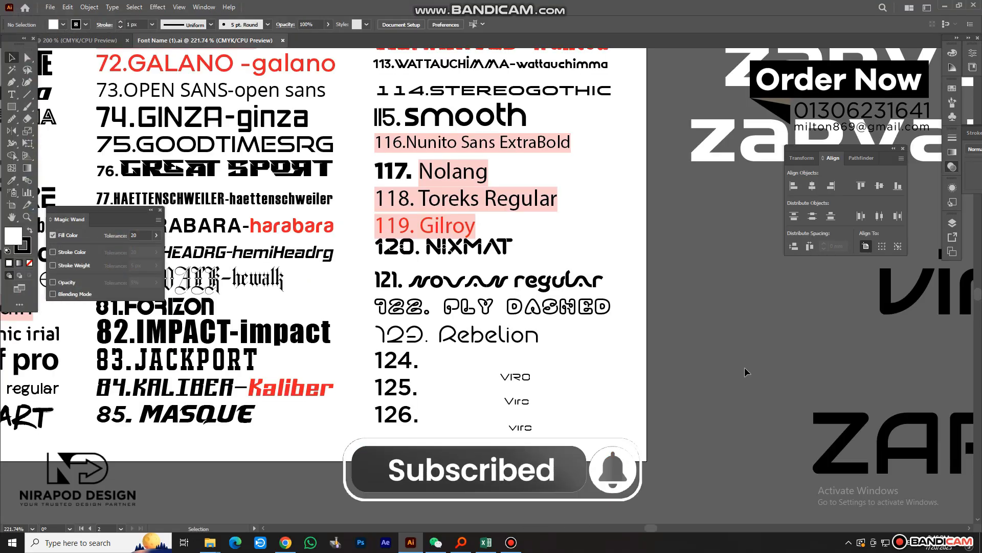
Copy the red "86.NORTUNE" sample from the font list.
key("space")
left_click_drag(295, 306, 413, 261)
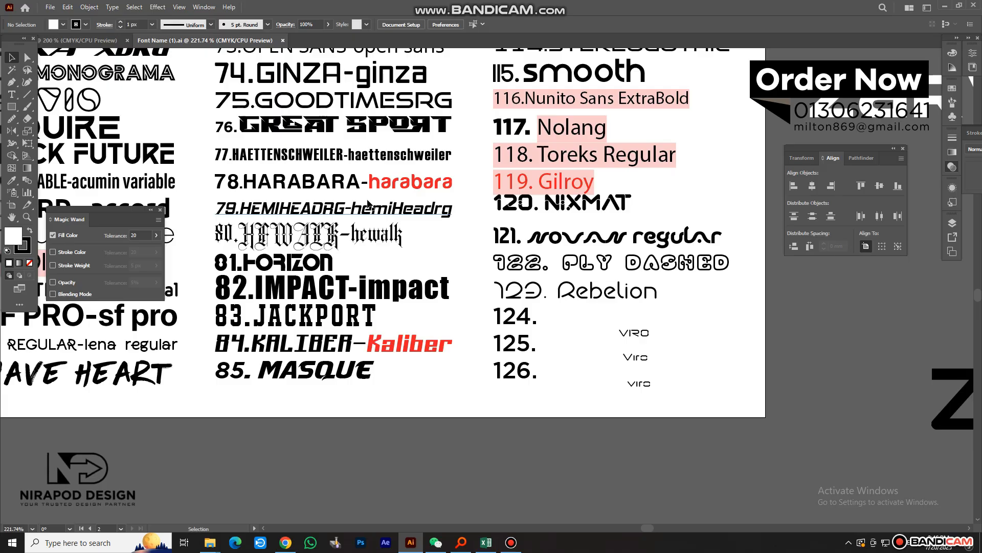
key("space")
left_click_drag(393, 205, 540, 342)
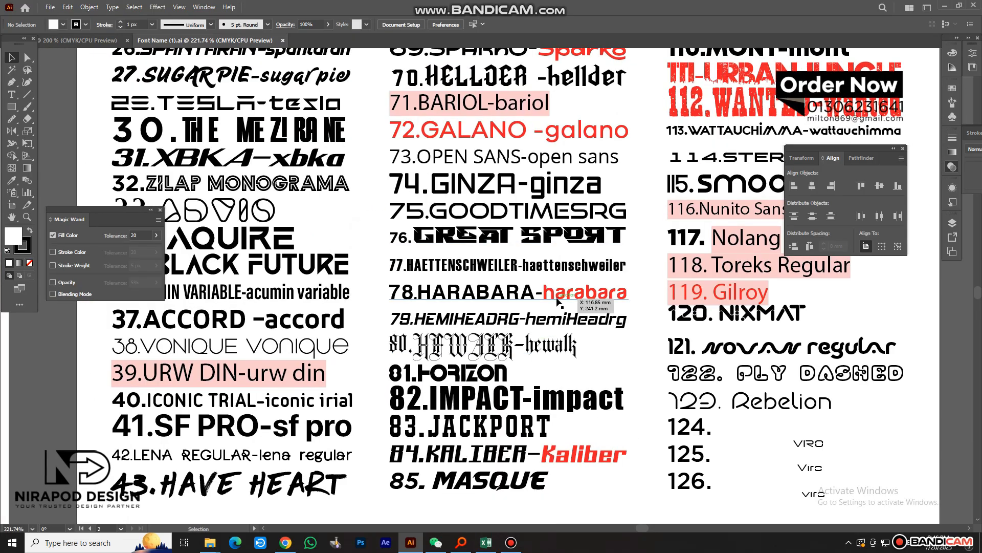
key("space")
left_click_drag(558, 302, 787, 374)
left_click_drag(588, 142, 470, 522)
left_click_drag(511, 205, 512, 288)
left_click_drag(760, 154, 499, 218)
left_click(603, 126)
key("ctrl+c")
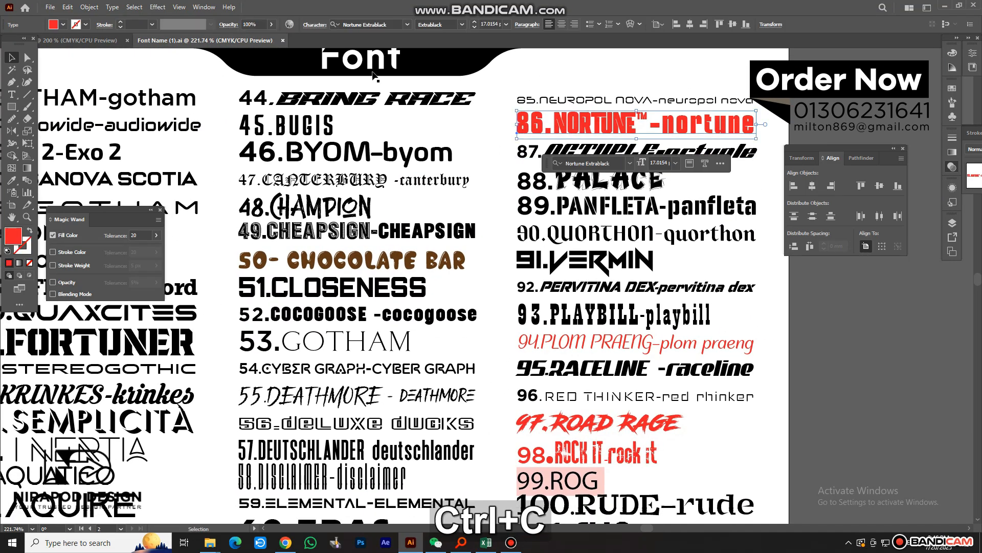
Paste the Nortune sample below the 1975 text in the design document and apply its type style to 1975.
key("ctrl+Tab")
left_click(741, 346)
key("ctrl+v")
left_click_drag(578, 292, 597, 391)
left_click(410, 299)
key("i")
left_click(435, 386)
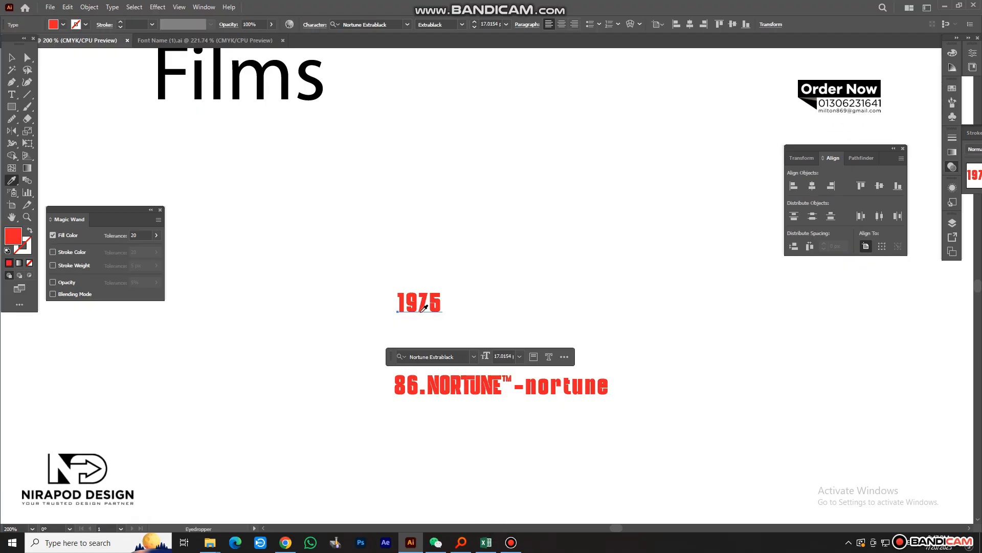
Delete the pasted Nortune sample and enlarge the 1975 text.
left_click(594, 387)
key("Delete")
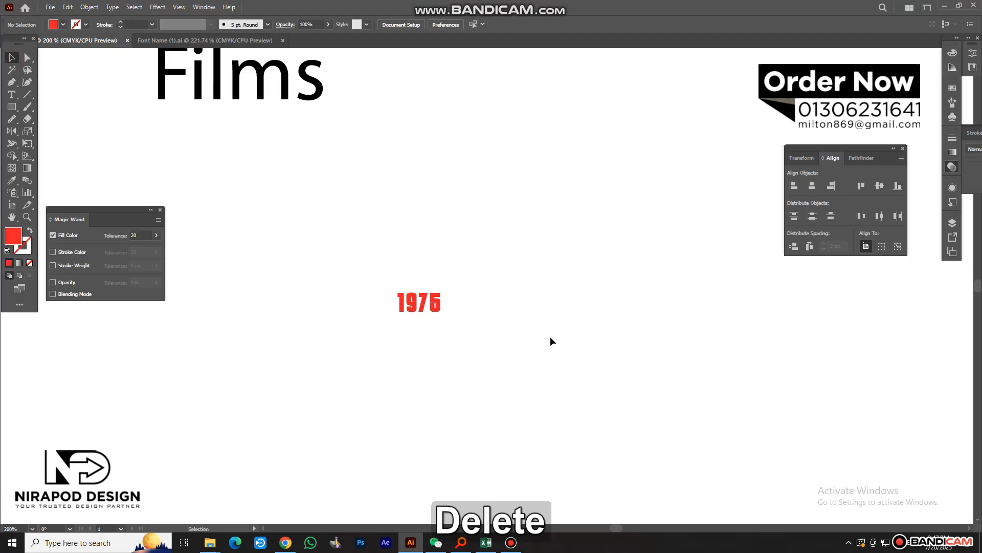
left_click(440, 304)
left_click_drag(443, 293, 535, 238)
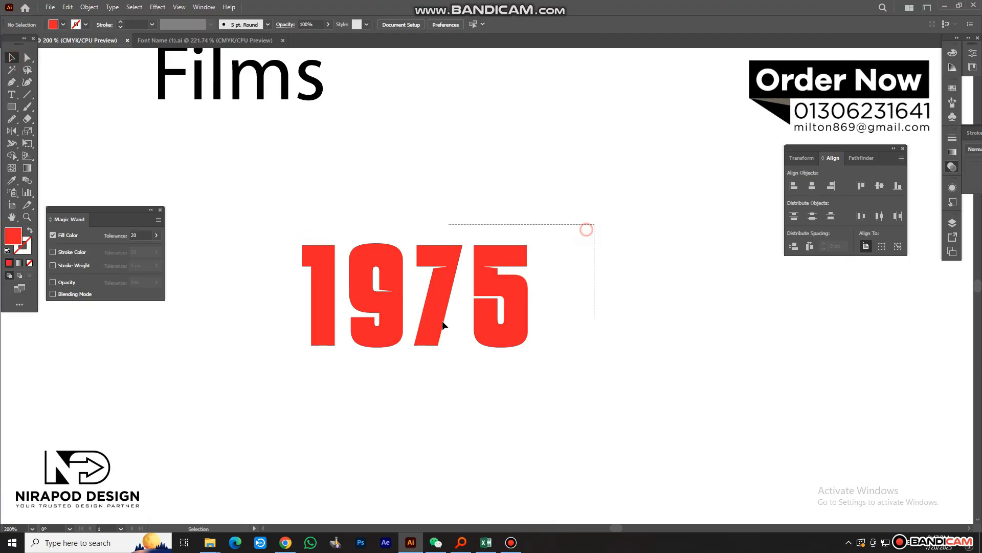
Copy the "83.JACKPORT" and "106.STENCIL" samples together from the font list.
key("ctrl+Tab")
key("space")
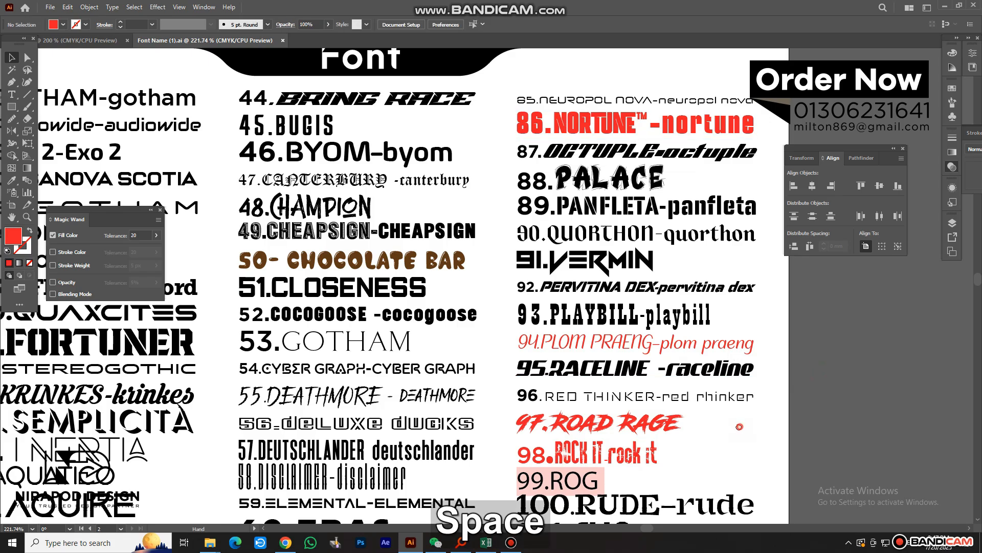
left_click_drag(702, 426, 701, 228)
left_click_drag(635, 395, 612, 206)
left_click(594, 279)
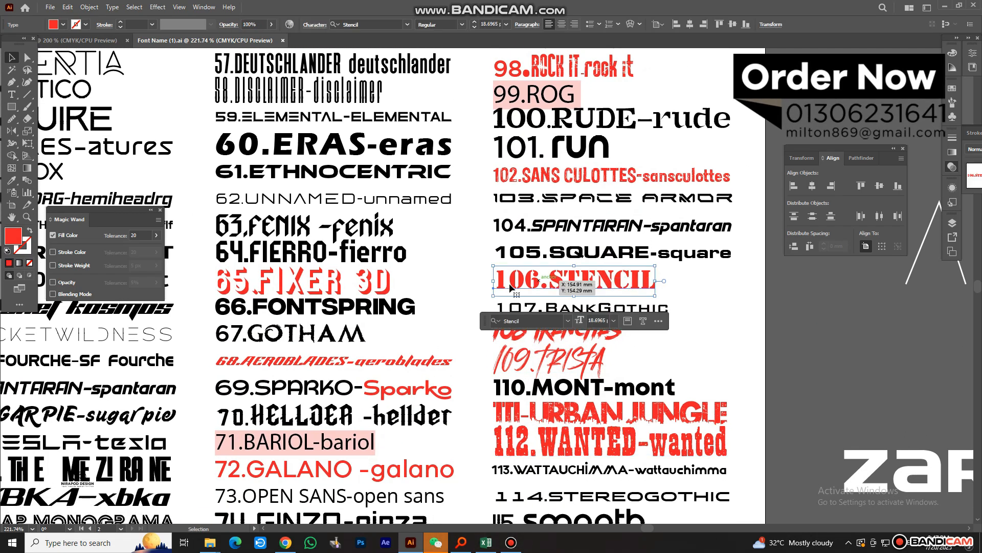
key("space")
left_click_drag(510, 288, 558, 84)
left_click_drag(553, 359, 598, 249)
left_click_drag(393, 180, 583, 220)
left_click_drag(596, 367, 633, 383)
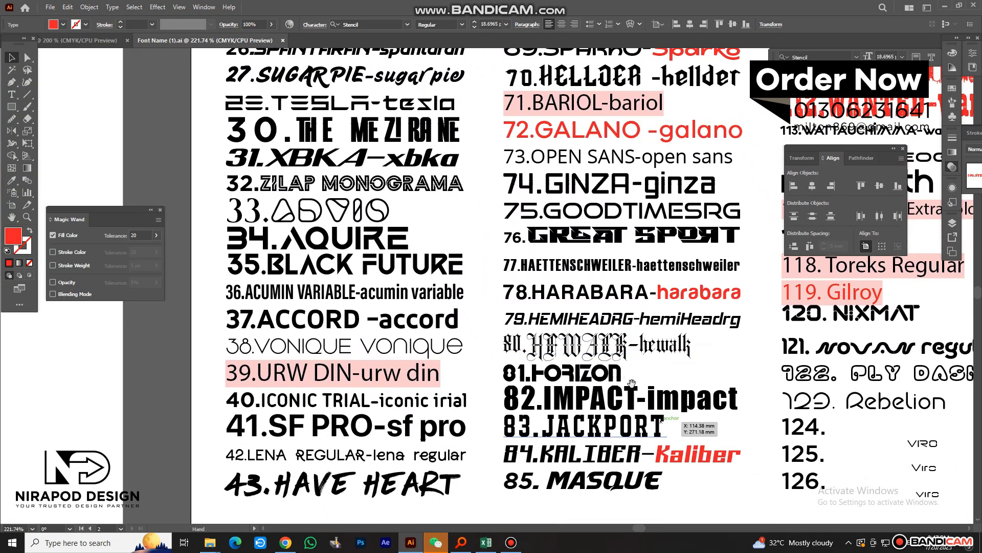
left_click(611, 432)
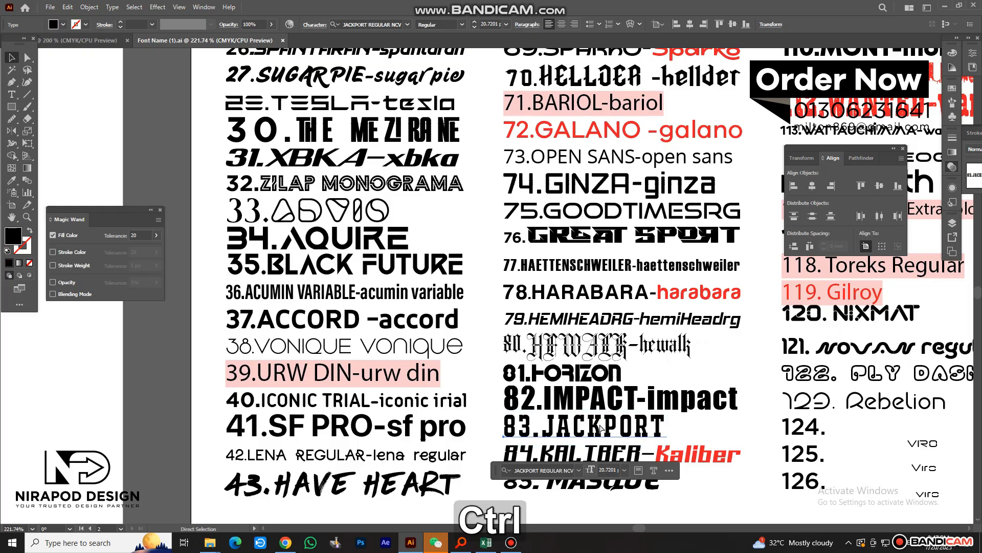
key("space")
left_click_drag(723, 334, 439, 492)
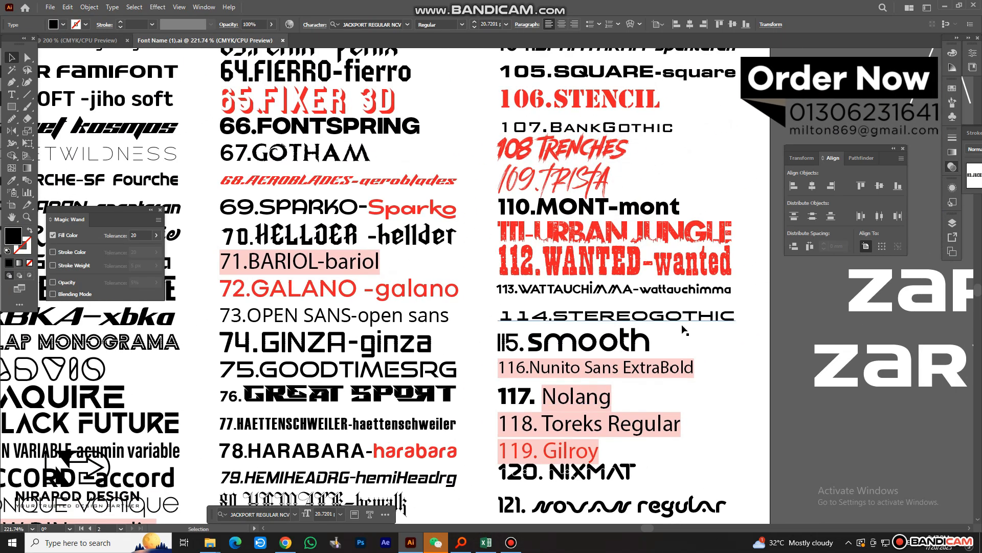
left_click_drag(595, 184, 567, 351)
left_click(566, 350, "shift")
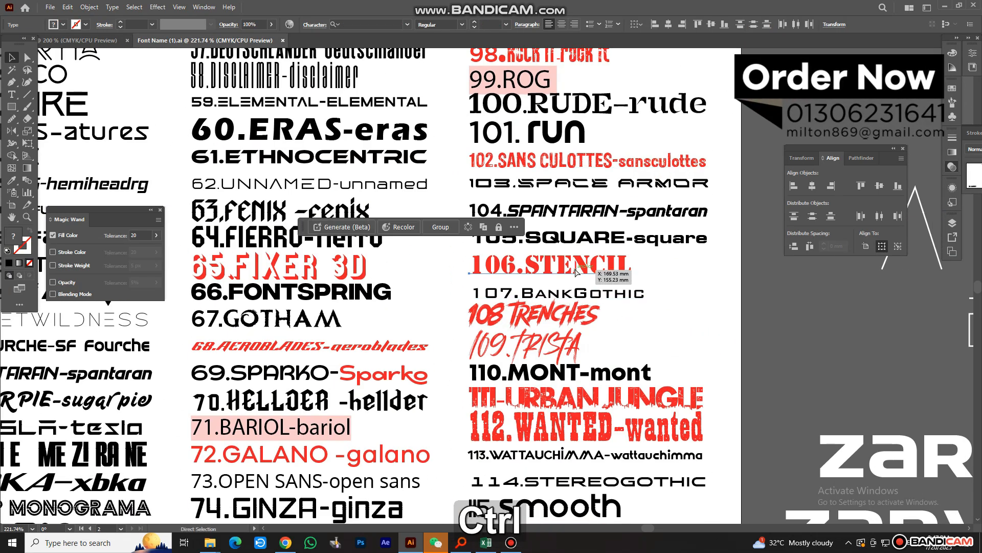
key("ctrl+c")
Paste the Jackport and Stencil samples into the design document and place them one above the other below 1975.
key("ctrl+Tab")
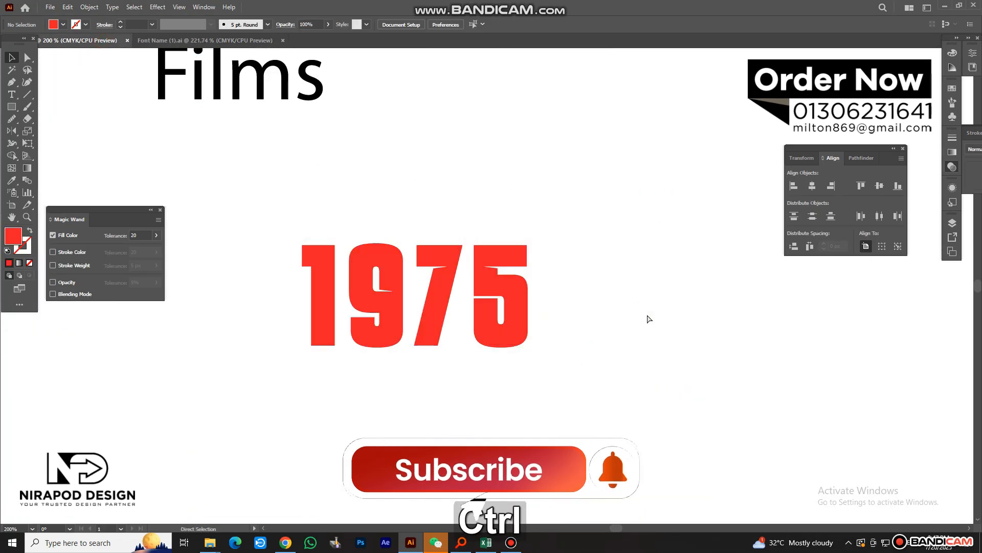
key("ctrl+v")
key("ctrl+minus")
key("ctrl+minus")
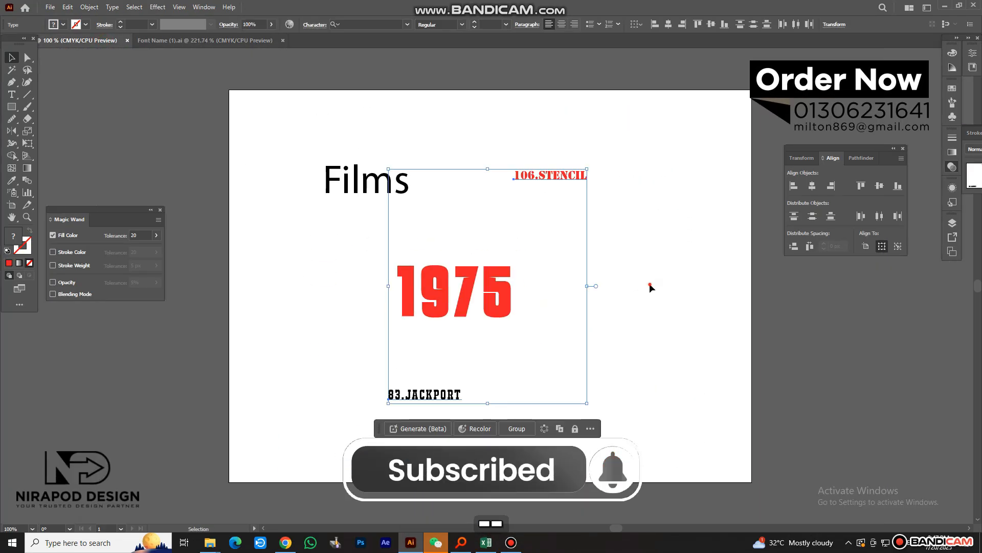
left_click(651, 288)
left_click_drag(450, 393, 479, 322)
left_click_drag(555, 177, 457, 361)
Duplicate the red 1975 text, apply the Jackport sample's style to the copy and enlarge it beside the original.
left_click_drag(509, 297, 660, 233)
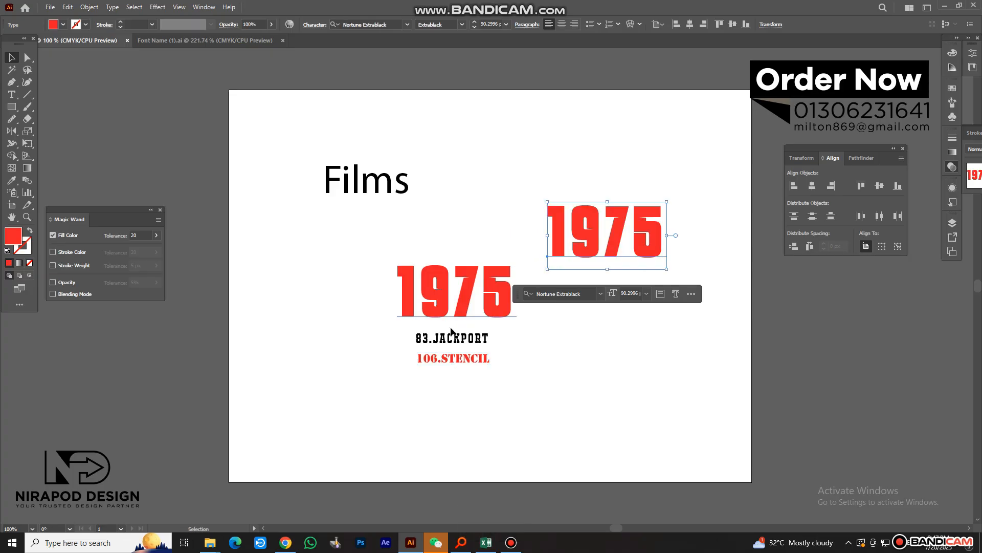
left_click(463, 339)
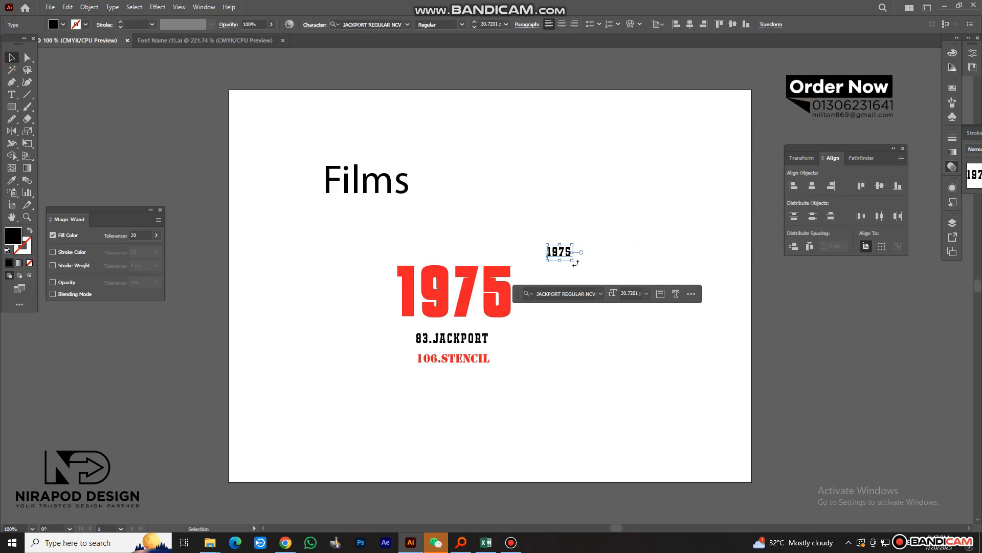
left_click_drag(572, 260, 610, 285)
left_click_drag(598, 261, 634, 332)
left_click(551, 392)
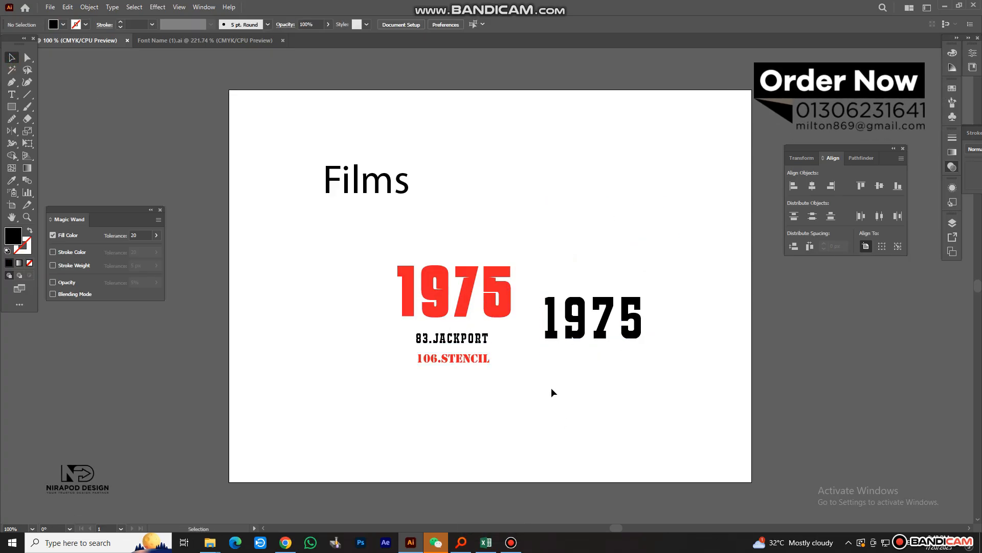
Duplicate the red 1975 text above the original, apply the Stencil sample's style to the copy and enlarge it.
left_click(471, 361)
left_click_drag(495, 307, 612, 161)
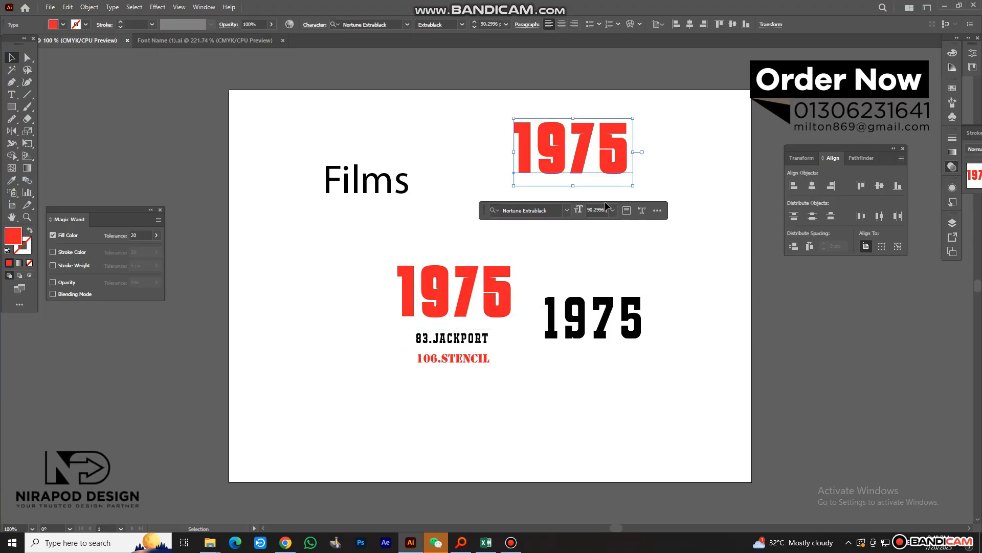
left_click(470, 358)
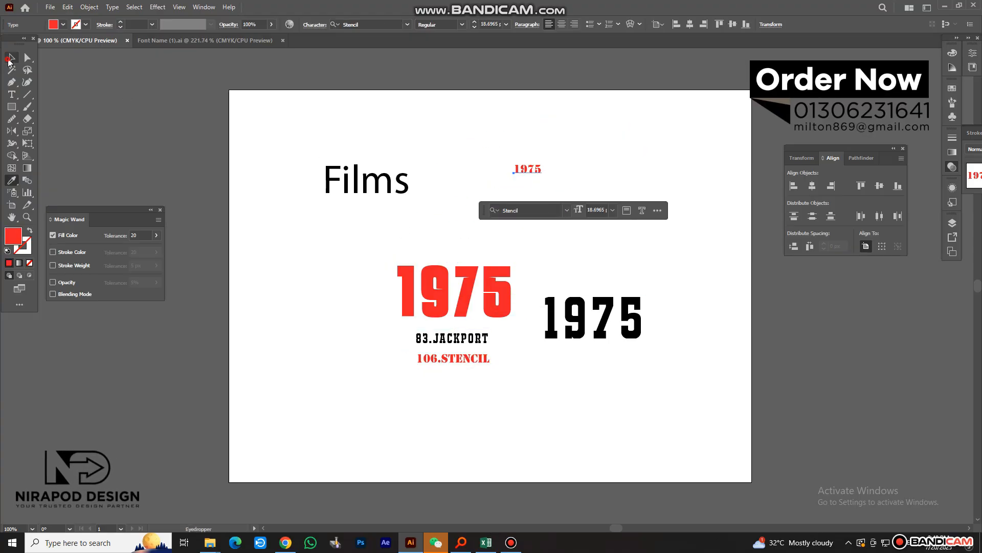
left_click_drag(542, 176, 614, 200)
left_click(687, 220)
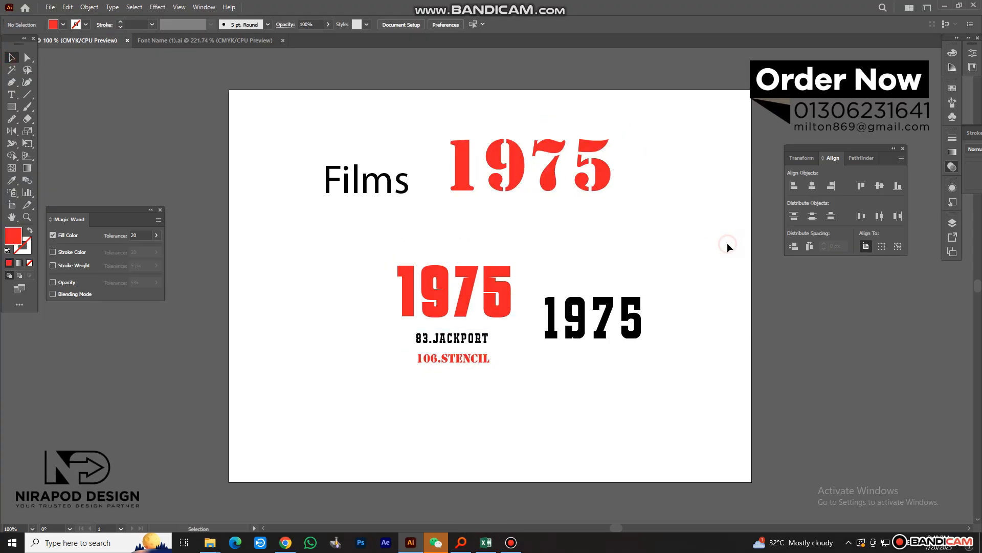
Stack the Nortune and Jackport versions of 1975 below the Stencil version.
left_click_drag(377, 262, 491, 353)
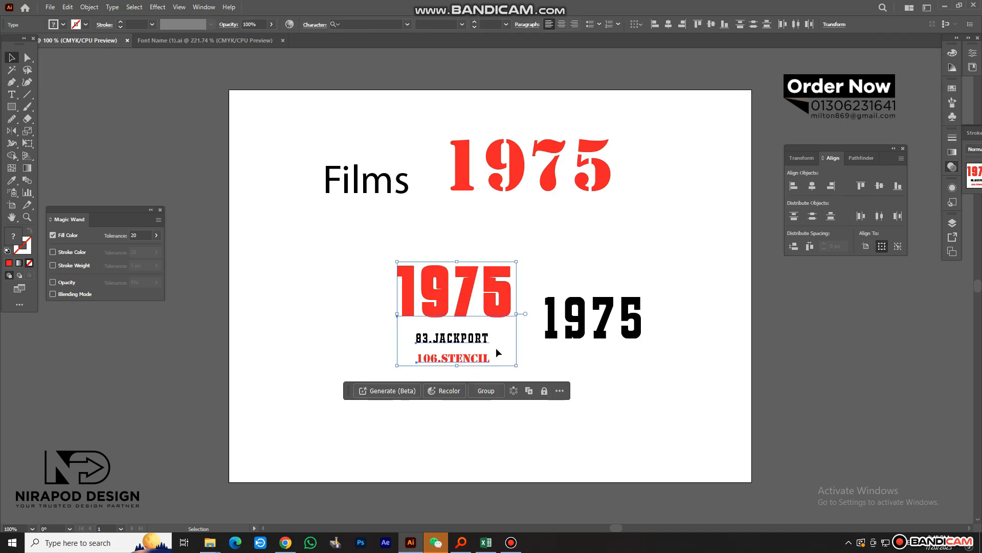
left_click_drag(504, 302, 554, 241)
left_click_drag(604, 323, 544, 301)
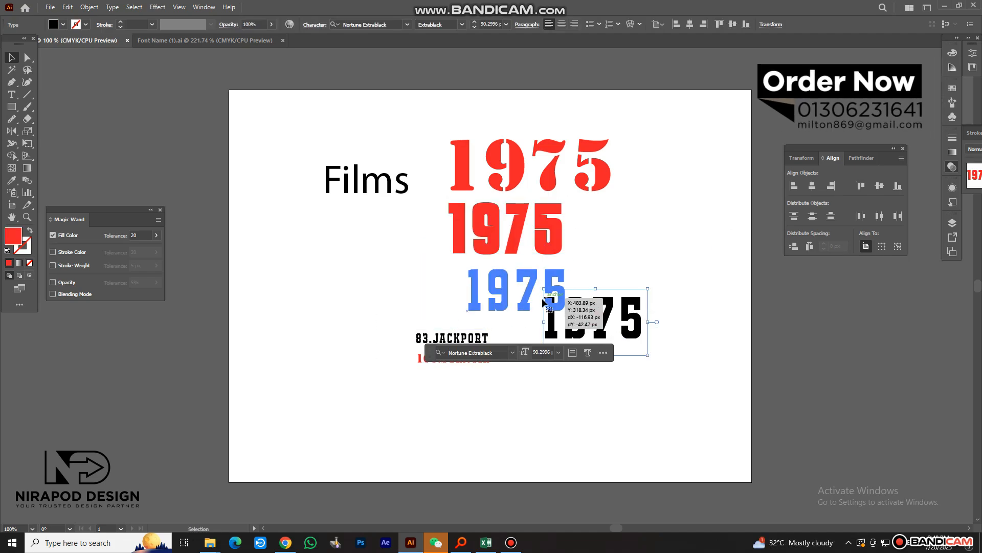
Delete the Jackport and Stencil font samples and the Films text from the artboard.
left_click_drag(404, 327, 499, 366)
key("Delete")
left_click(371, 189)
key("Delete")
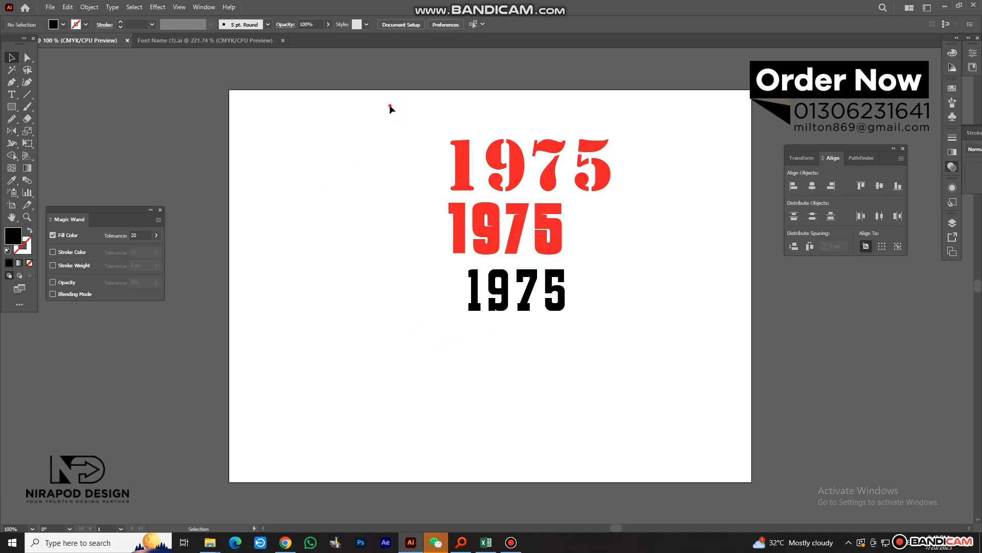
Duplicate the three stacked 1975 versions onto the empty canvas beside the artboard.
left_click_drag(389, 109, 148, 305)
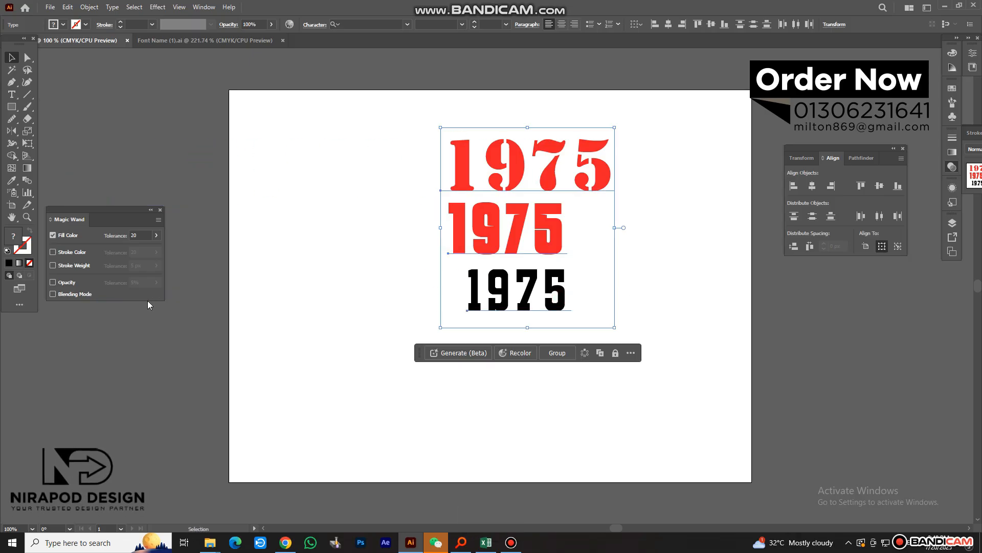
left_click_drag(562, 306, 215, 328)
left_click_drag(238, 204, 225, 205)
left_click(367, 225)
Delete the two red 1975 versions from the artboard and select the remaining black one.
left_click_drag(479, 191, 543, 286)
key("Delete")
left_click(594, 310)
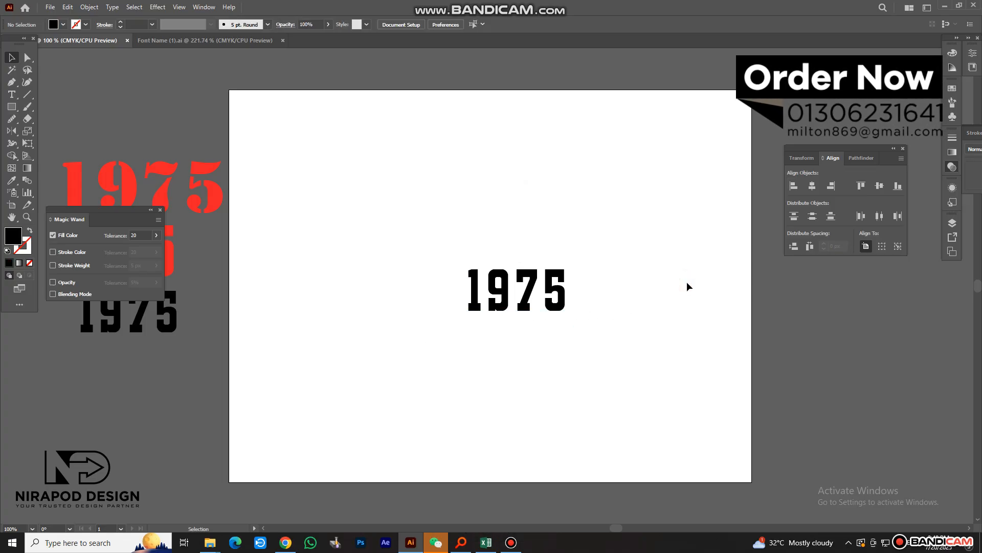
left_click_drag(427, 316, 546, 307)
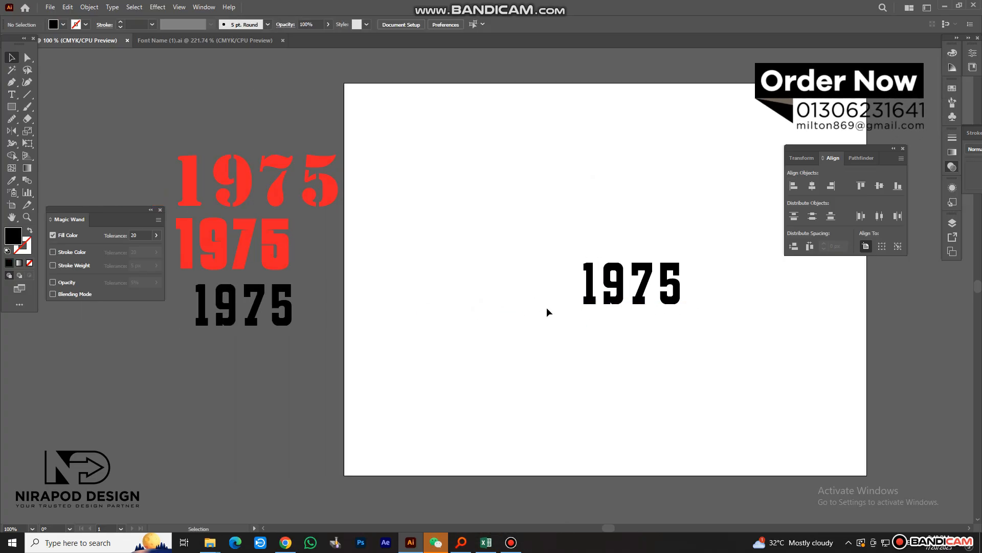
left_click(285, 267)
left_click(494, 284)
left_click_drag(553, 237, 701, 346)
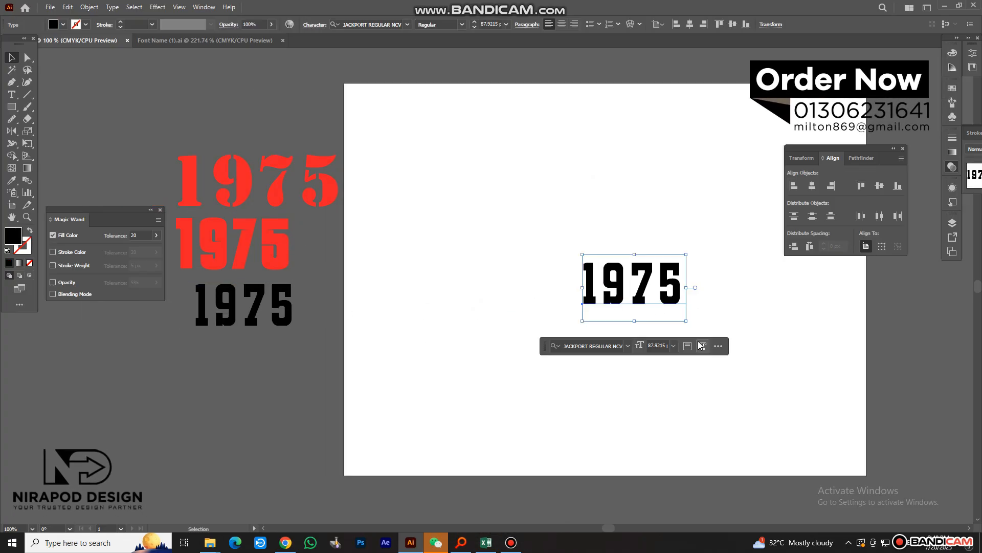
Go back to the start of the font list and select the "45.BUGIS" sample.
left_click(184, 42)
left_click_drag(307, 154, 466, 317)
left_click_drag(470, 146, 554, 303)
left_click_drag(577, 88, 618, 210)
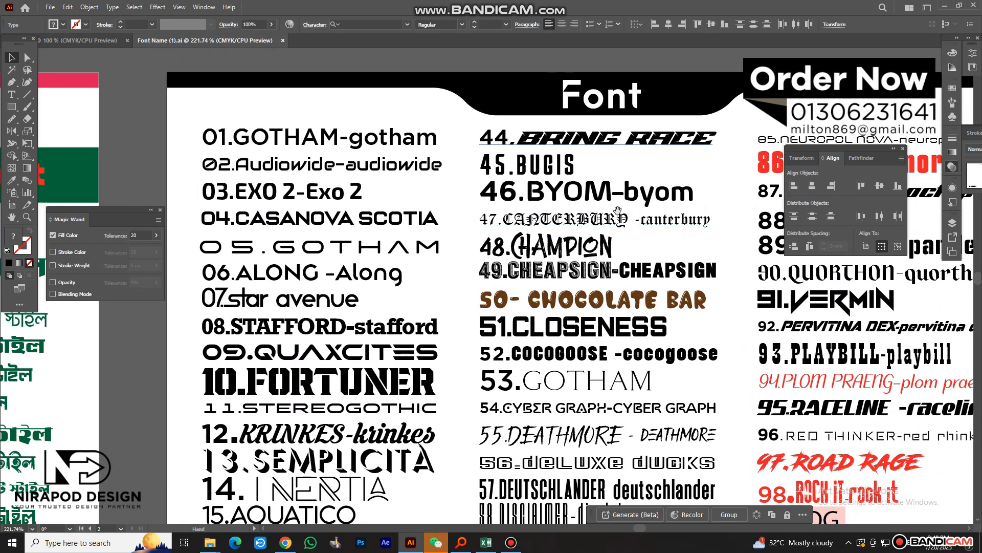
left_click(553, 169)
Look through the rest of the font list for other suitable typefaces and return to the design document.
left_click_drag(483, 481, 421, 137)
left_click_drag(404, 441, 259, 466)
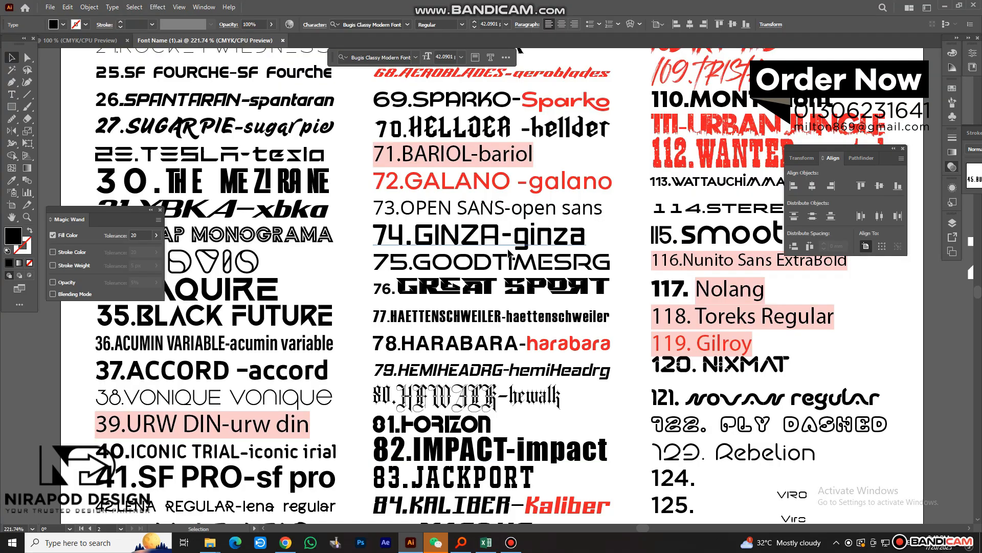
left_click_drag(509, 253, 537, 373)
left_click_drag(510, 252, 496, 376)
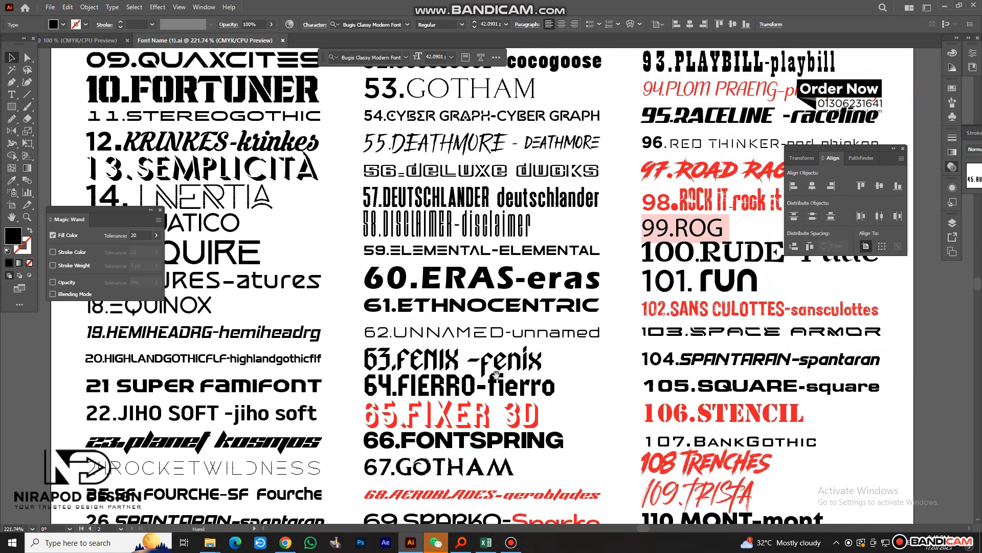
left_click_drag(473, 190, 465, 381)
left_click_drag(749, 387, 626, 211)
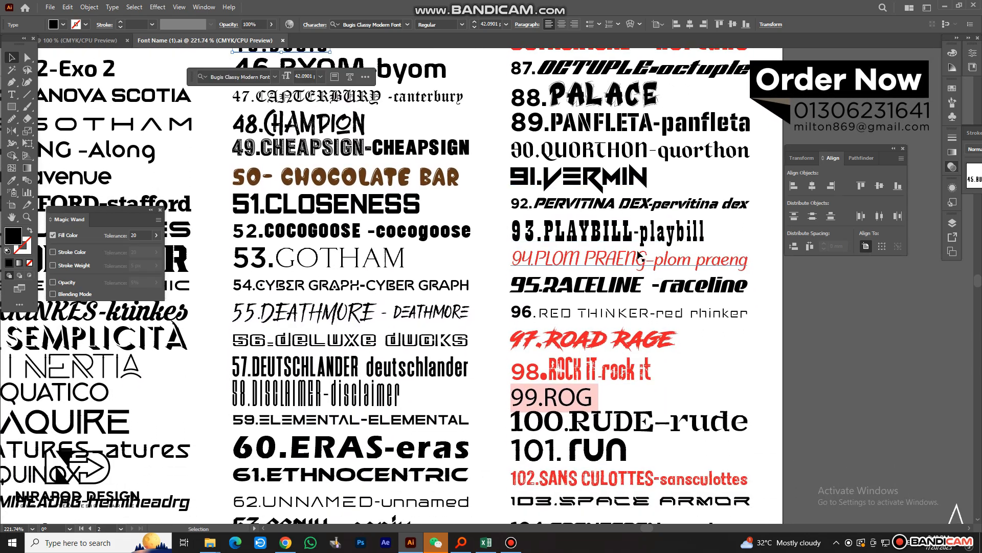
left_click_drag(638, 256, 617, 125)
mouse_move(639, 392)
left_mouse_down()
mouse_move(631, 295)
mouse_move(647, 317)
mouse_move(655, 250)
left_mouse_up()
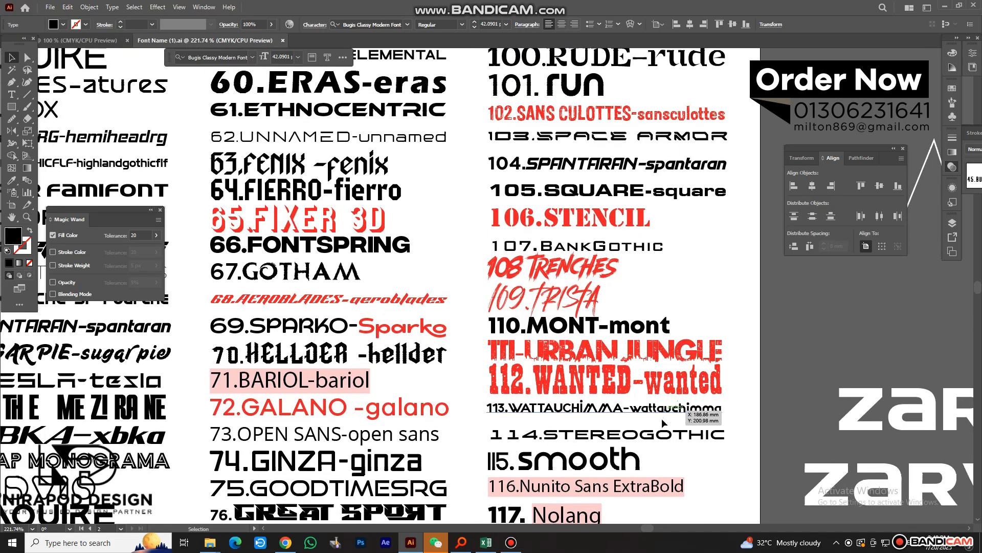
left_click_drag(663, 422, 661, 334)
left_click_drag(563, 511, 561, 367)
mouse_move(555, 492)
left_mouse_down()
mouse_move(554, 422)
mouse_move(582, 387)
mouse_move(630, 386)
mouse_move(654, 406)
mouse_move(725, 408)
left_mouse_up()
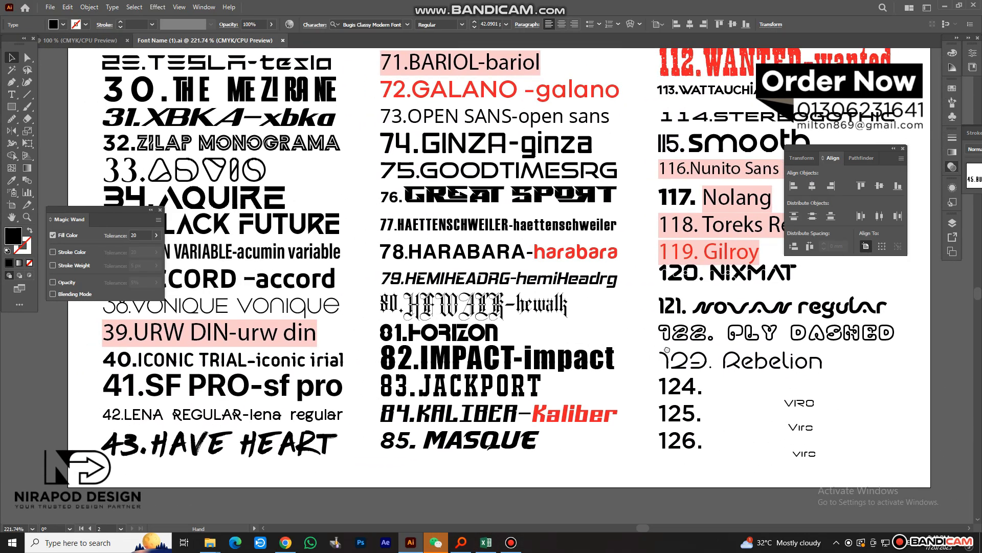
left_click(96, 41)
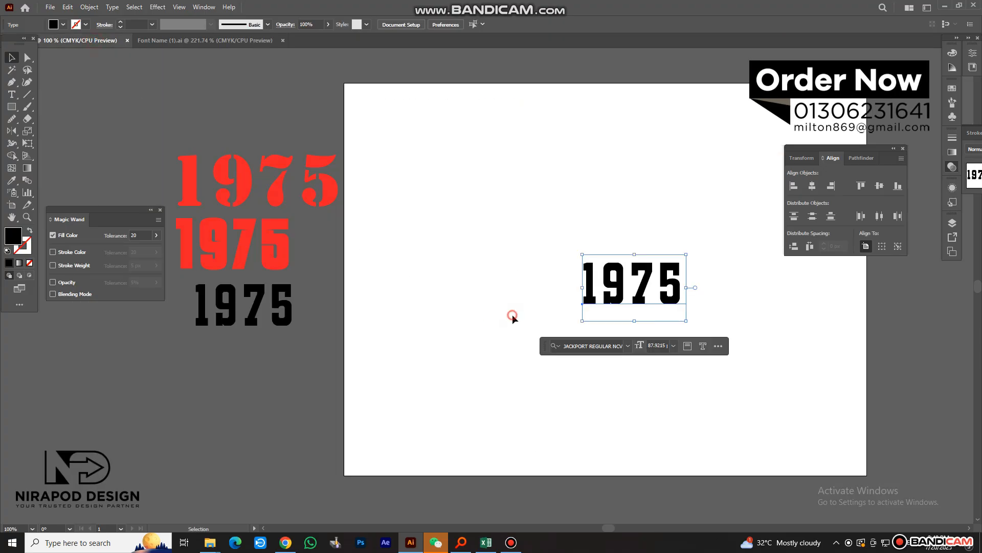
Move the black 1975 text off the artboard, below the other versions on the canvas.
left_click(727, 317)
left_click(676, 300)
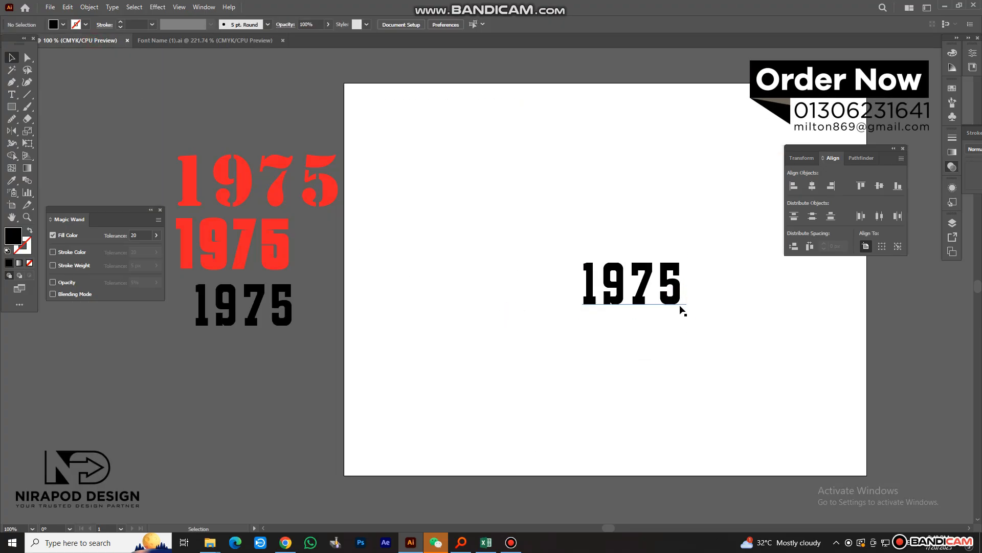
left_click_drag(676, 302, 265, 403)
left_click(541, 370)
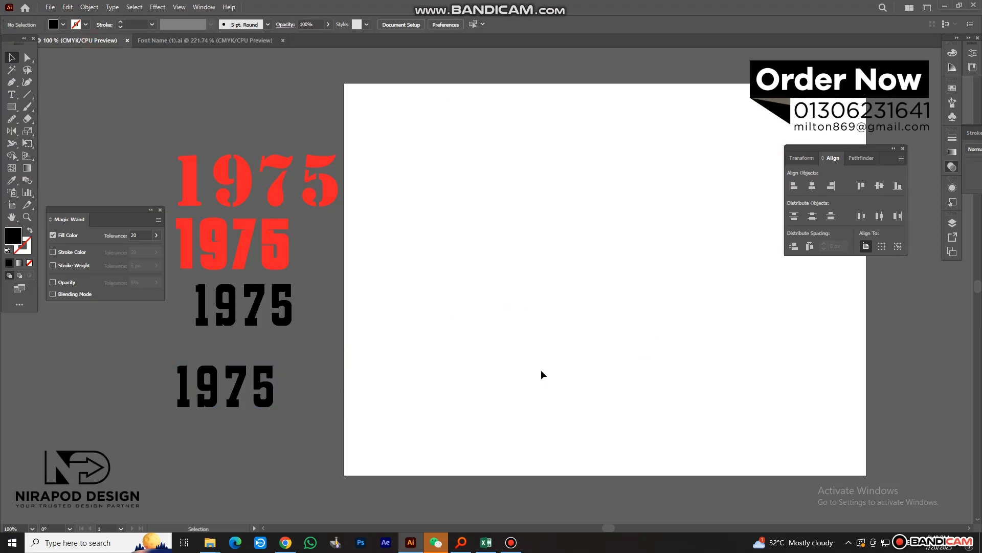
Copy the red stencil-style 1975 onto the artboard and convert the copy to outlines.
left_click_drag(280, 201, 625, 282)
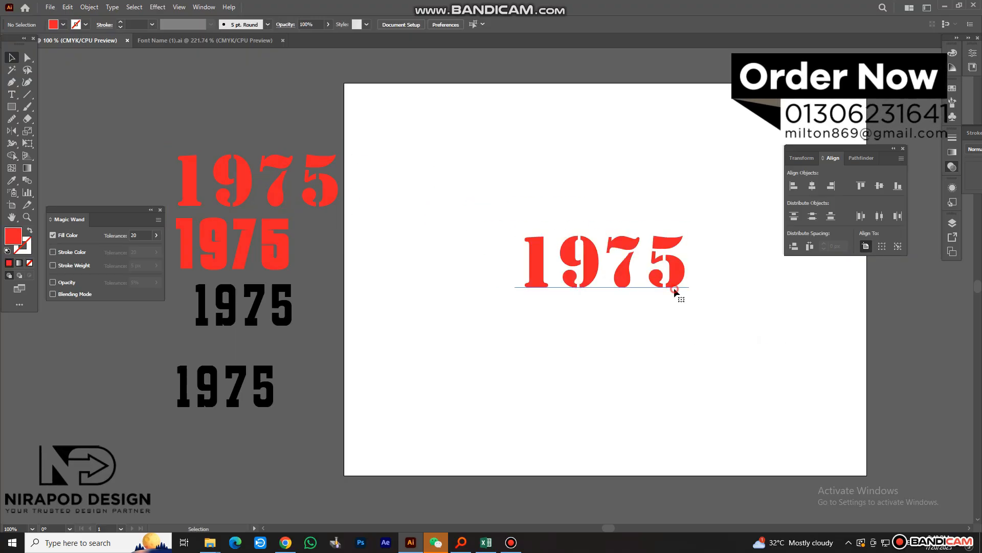
right_click(676, 242)
left_click(713, 375)
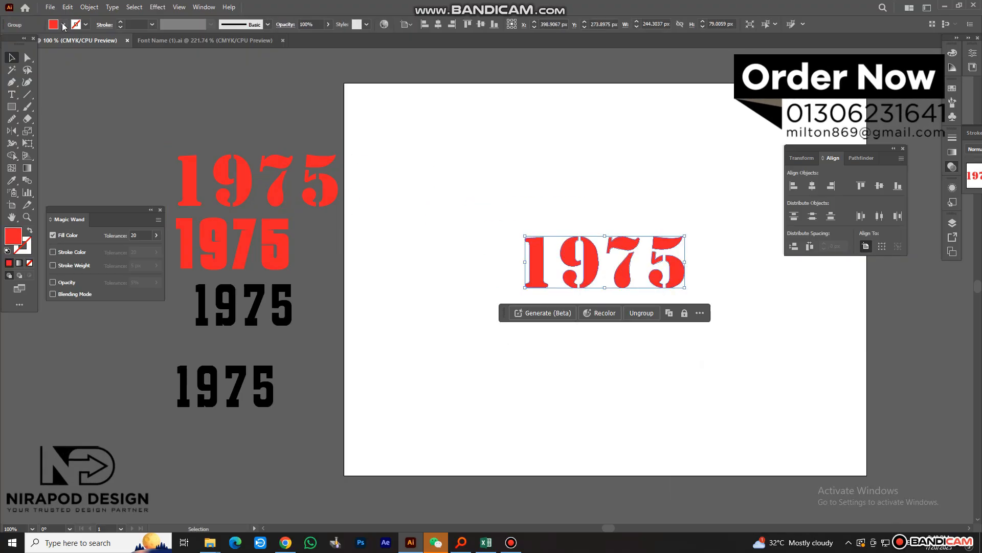
Fill the outlined stencil 1975 on the artboard with black.
left_click(63, 24)
left_click(28, 41)
left_click(751, 354)
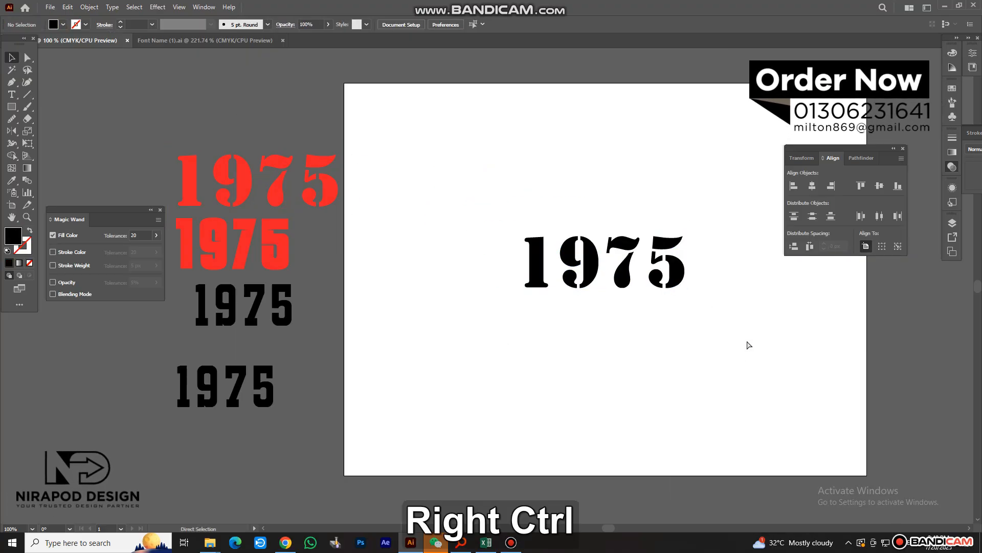
Draw a small black square above the digit 1 and enlarge it from its centre to about 15 px.
key("ctrl+=")
key("ctrl+=")
left_click_drag(748, 339, 545, 396)
scroll(691, 381, "down", 3)
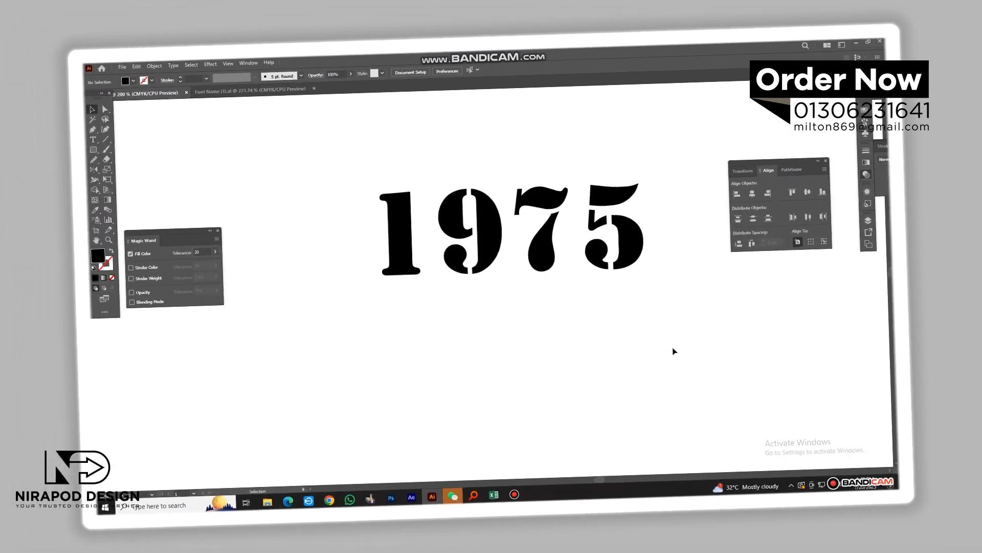
scroll(688, 330, "up", 1)
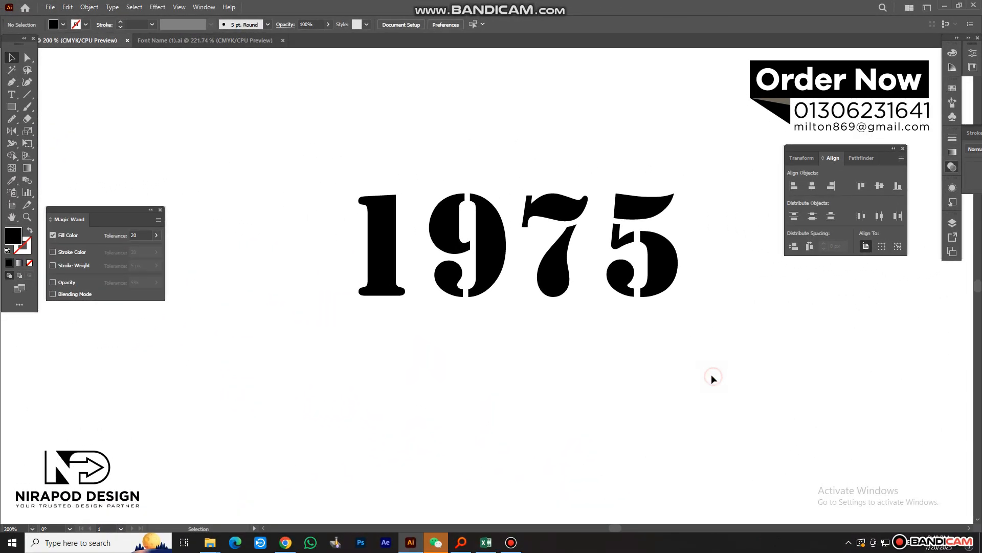
right_click(11, 106)
left_click(56, 104)
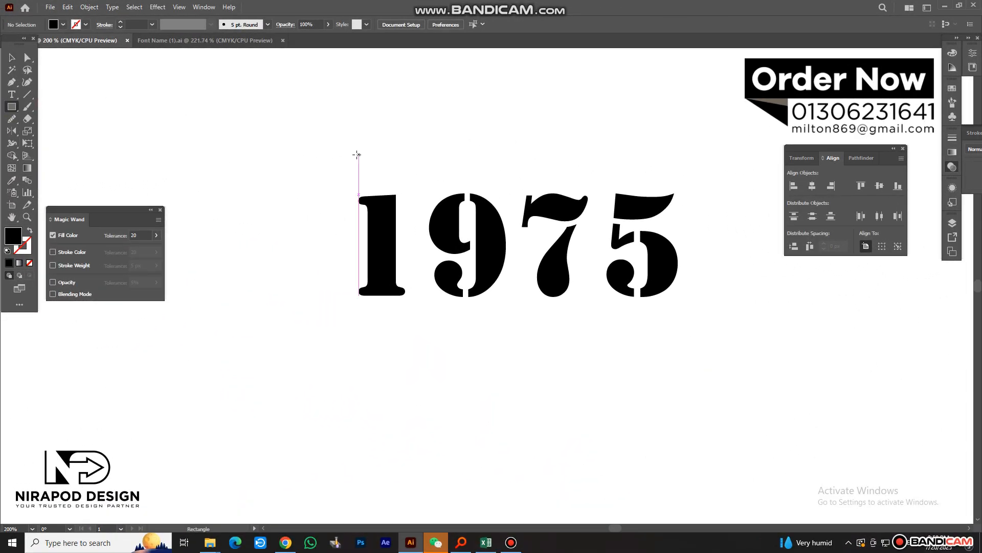
left_click_drag(372, 132, 373, 132)
left_click(12, 58)
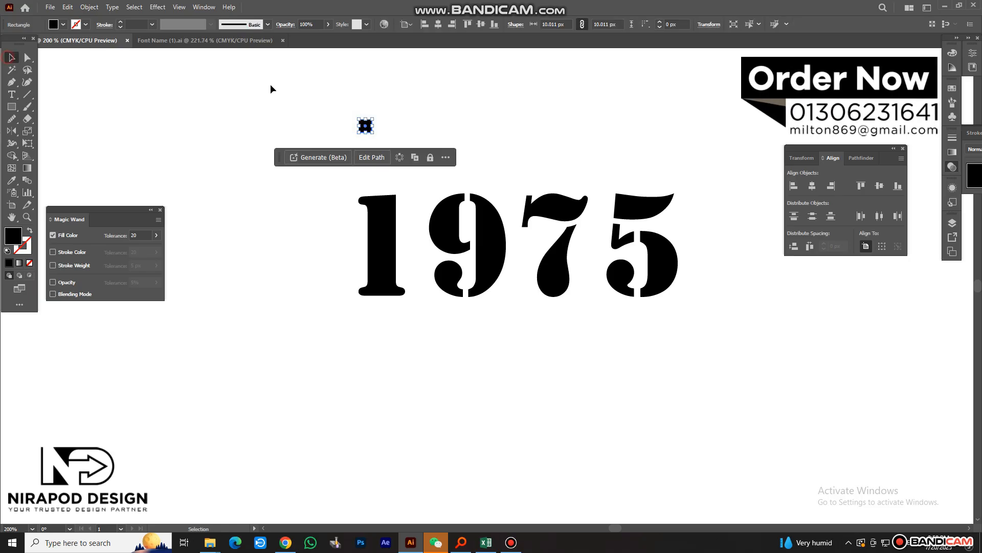
left_click(418, 124)
key("ctrl+plus")
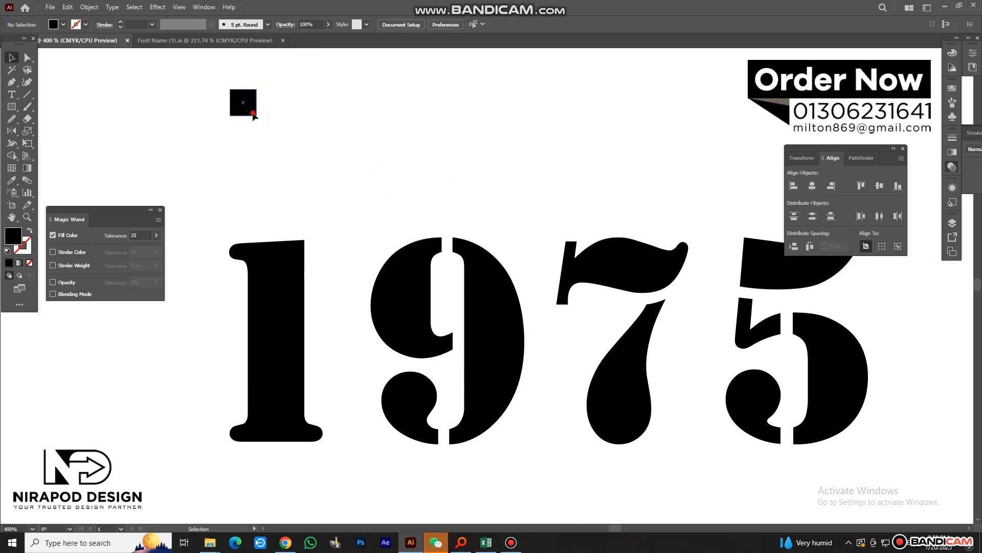
left_click(253, 112)
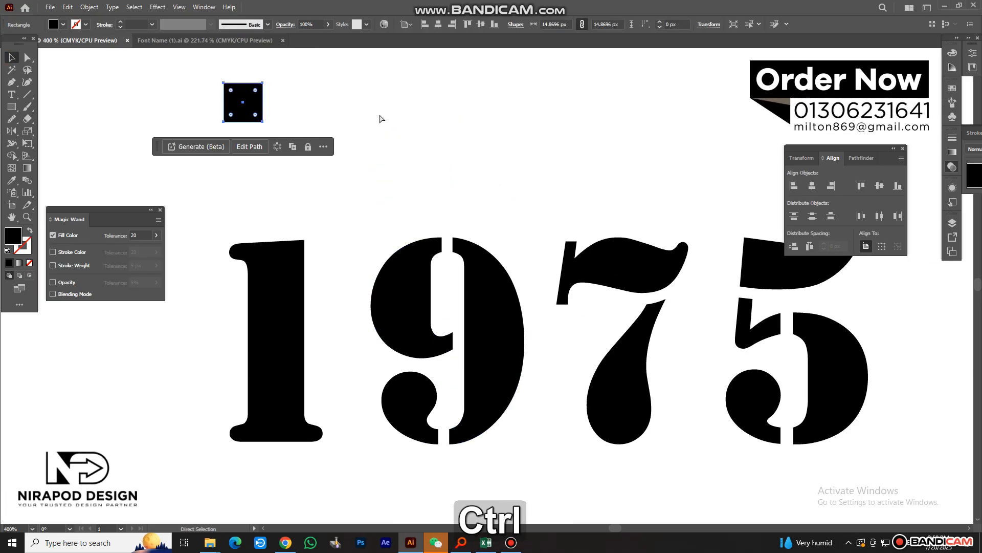
Paste a copy of the square in front and stretch it into a bar about 270 px wide and 25 px high above the numerals.
key("ctrl+f")
left_click_drag(264, 121, 763, 141)
key("space")
left_click_drag(719, 156, 510, 207)
left_click_drag(557, 154, 711, 164)
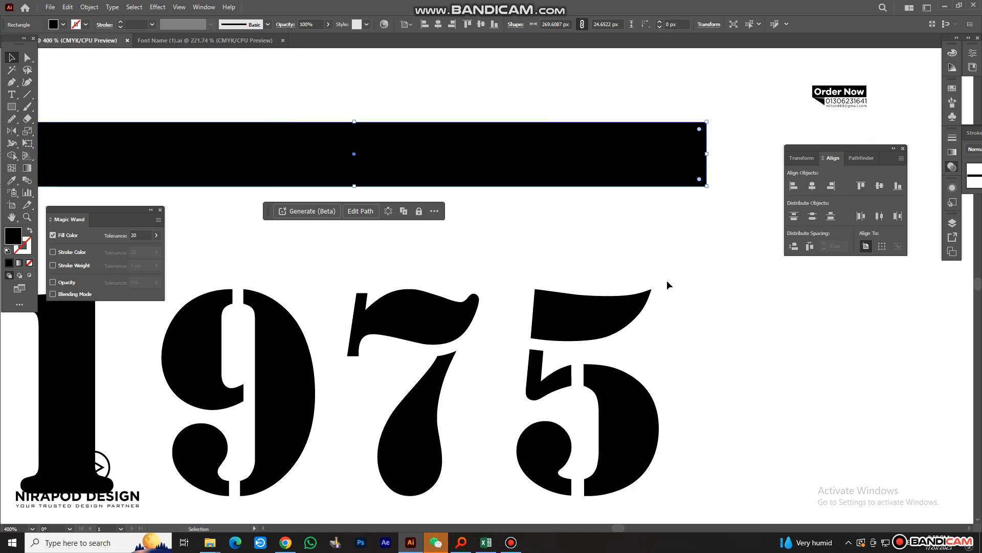
Shorten the bar's right end to line up with the right edge of the 5, making it about 251 px wide.
key("space")
left_click_drag(711, 203, 739, 199)
left_click_drag(732, 153, 686, 159)
key("space")
left_click(553, 222)
left_click_drag(412, 227, 674, 251)
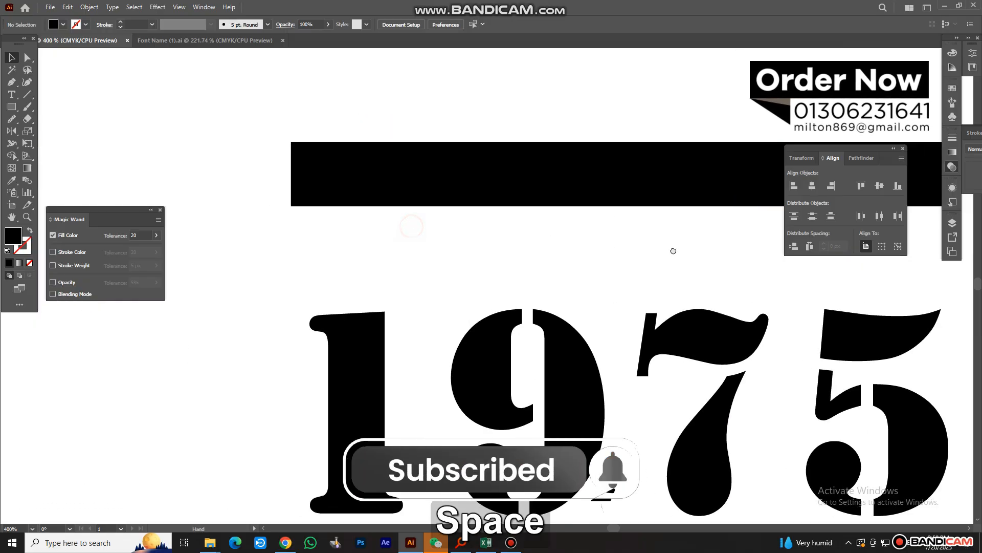
Move the bar's left end anchor points to line up with the left edge of the digit 1.
left_click(308, 177)
key("a")
left_click_drag(243, 114, 378, 236)
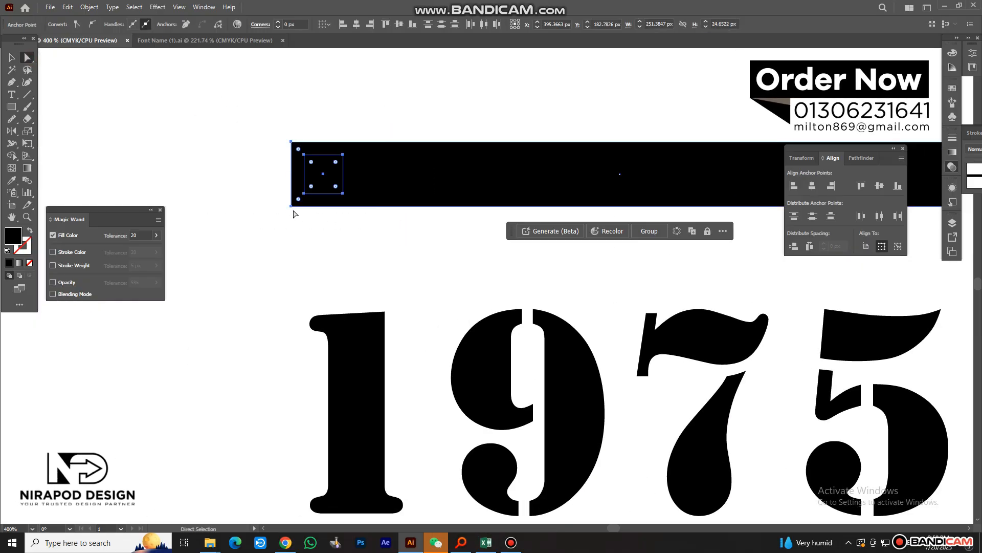
left_click_drag(292, 207, 310, 206)
left_click(251, 164)
key("v")
Select only the small square inside the bar and give it a white fill with the Eyedropper.
left_click_drag(469, 243, 376, 284)
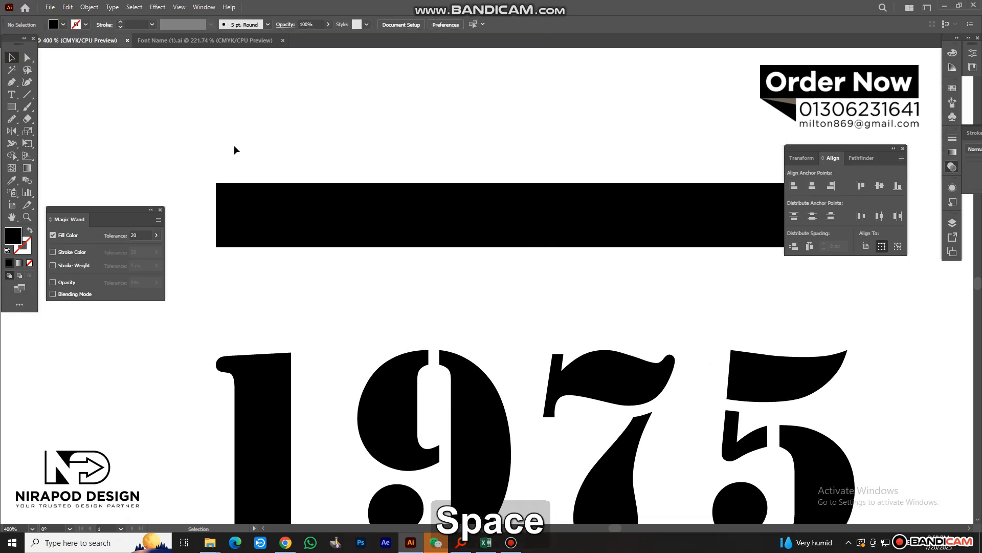
left_click_drag(210, 130, 299, 233)
left_click(346, 226, "shift")
key("i")
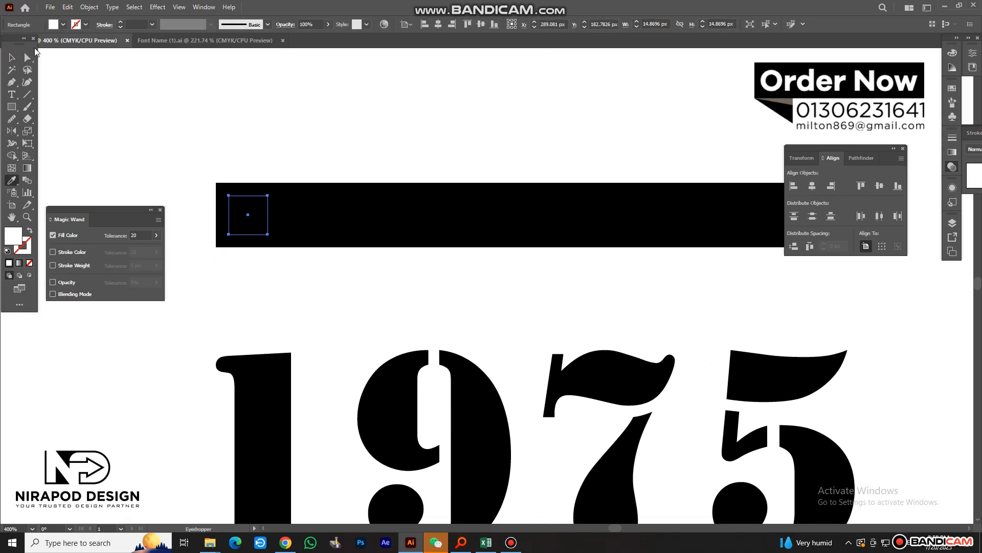
Bring the small white square in front of the black bar.
key("v")
left_click_drag(198, 148, 285, 233)
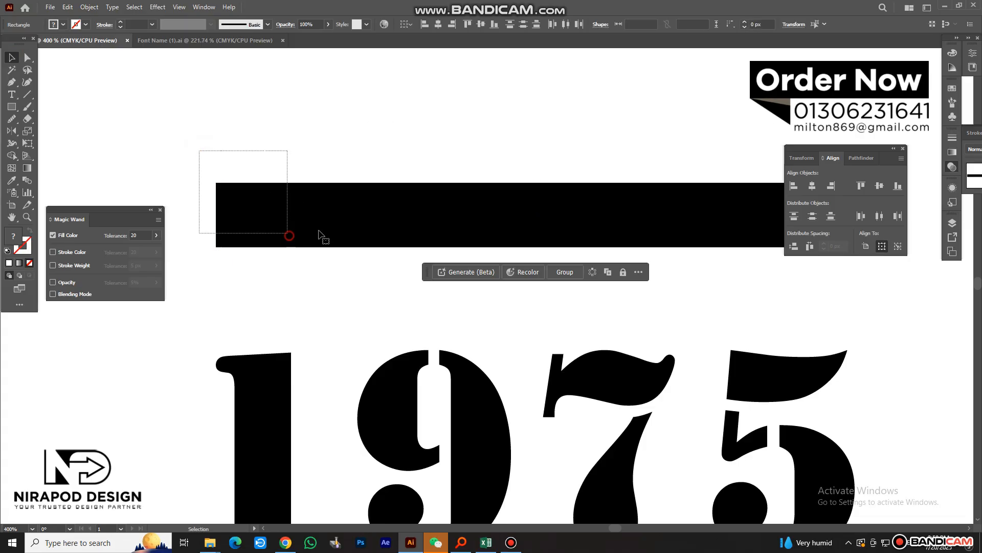
left_click(347, 225, "shift")
right_click(346, 223)
mouse_move(394, 470)
left_click(481, 469)
key("ctrl+minus")
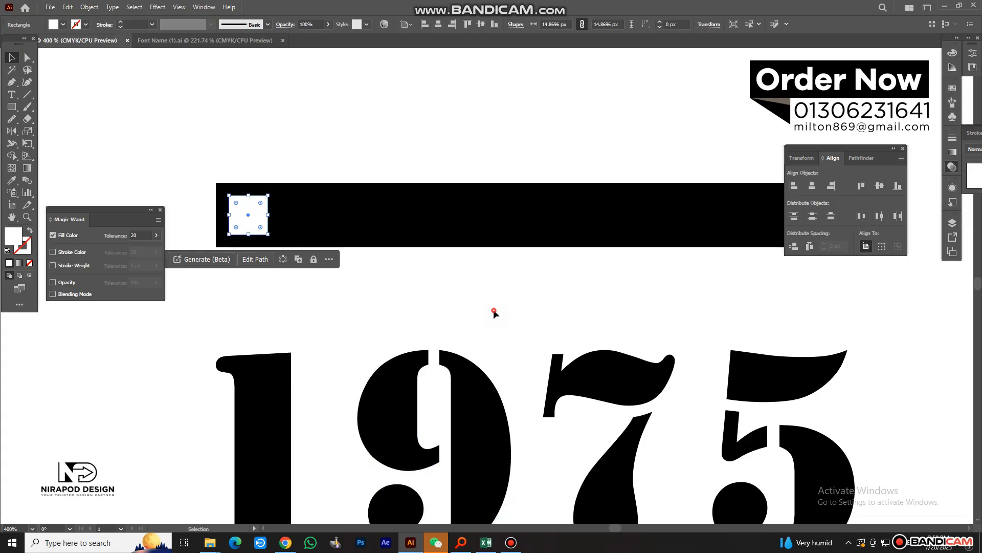
left_click(493, 308)
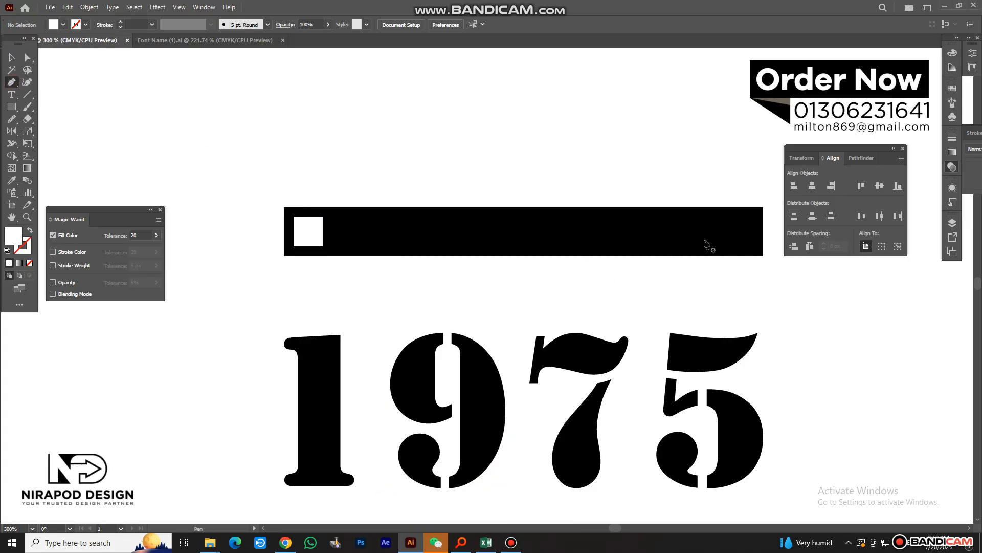
Draw a straight Pen line along the bar's full top edge and rotate it upright as a vertical centre line.
left_click(763, 207)
left_click(285, 207)
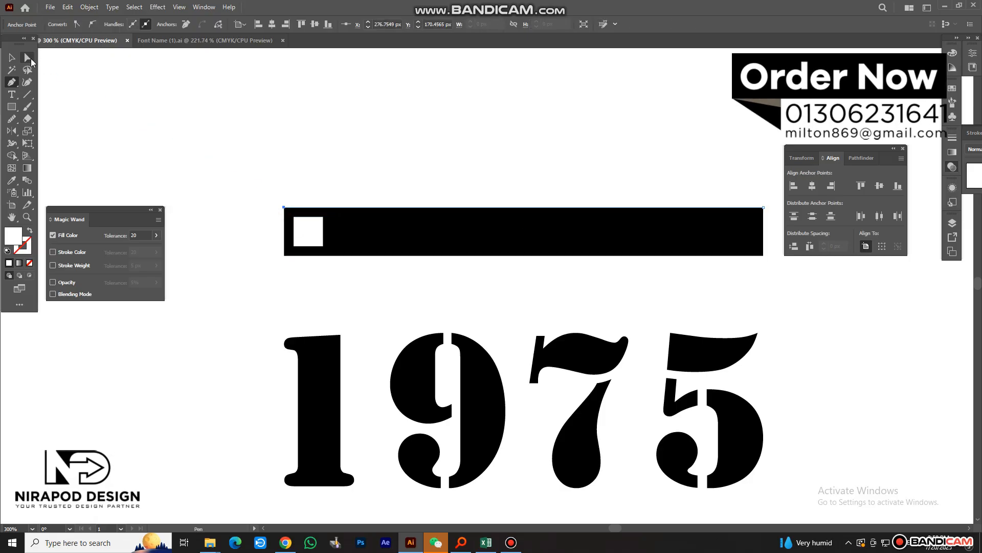
left_click(13, 57)
left_click_drag(759, 217, 553, 95)
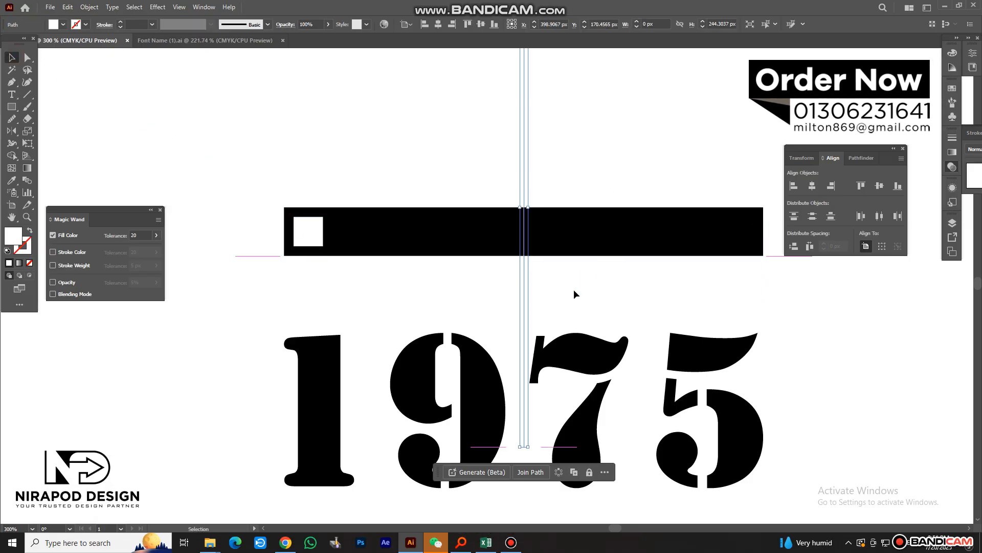
Reflect a copy of the white square across the centre line to the bar's other end, and delete the line.
left_click(307, 231)
key("o")
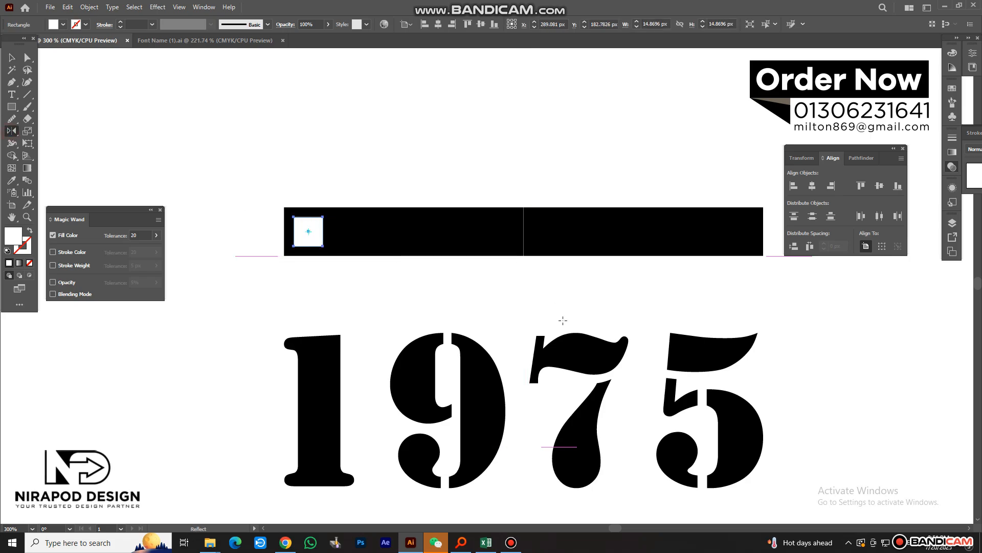
scroll(534, 252, "up", 3)
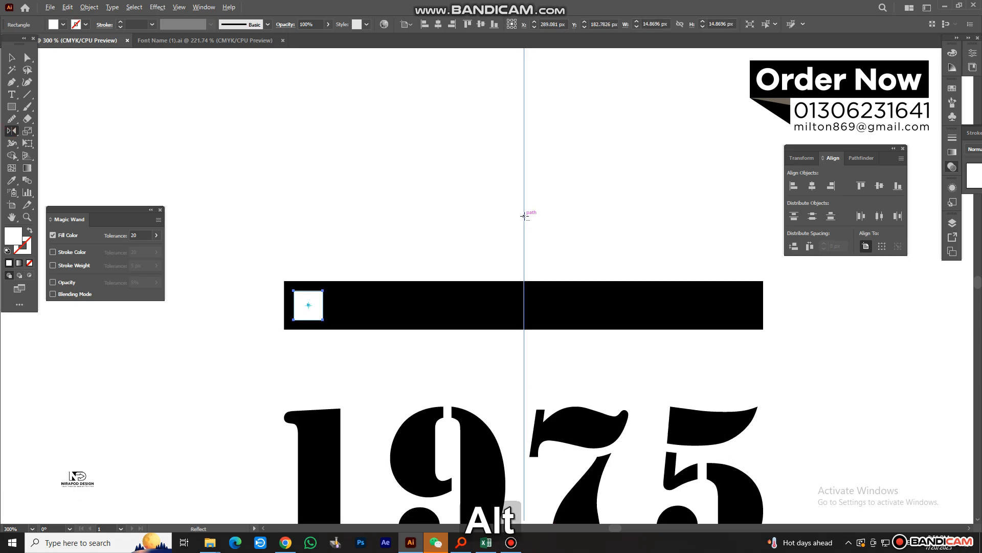
left_click(523, 216, "alt")
left_click(316, 290)
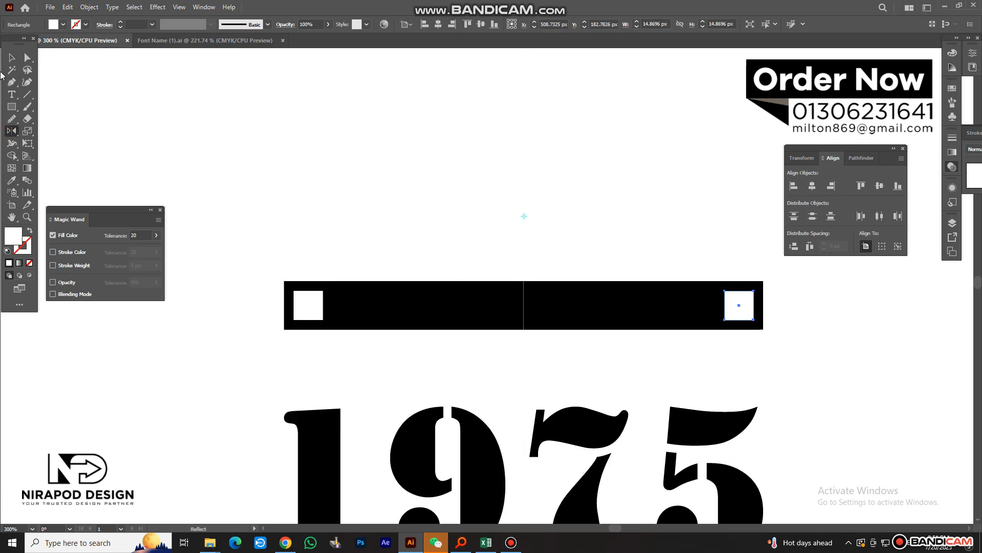
key("v")
left_click(524, 185)
key("Delete")
Select both white squares and set the blend options to Specified Steps with 10 steps.
left_click(309, 306)
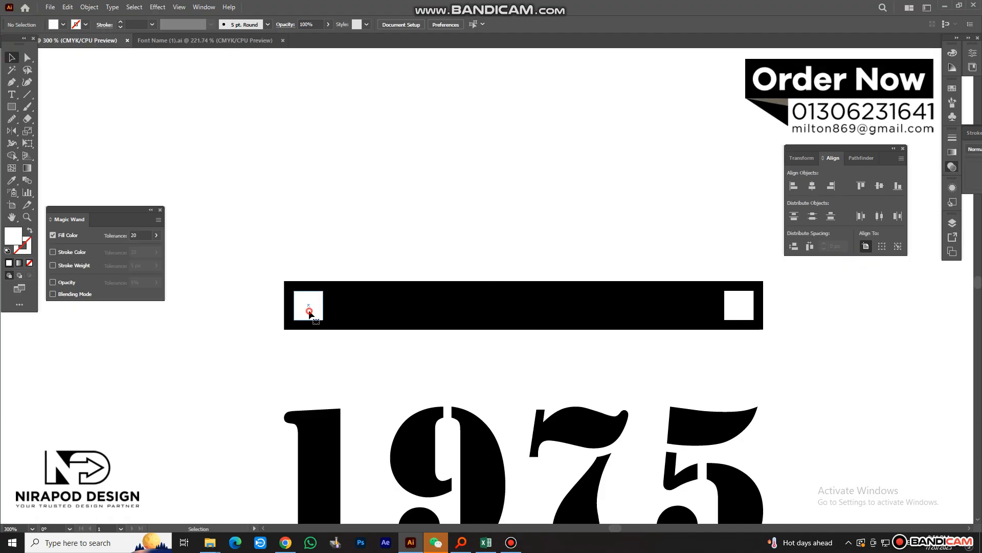
left_click(739, 306, "shift")
left_click(89, 7)
mouse_move(110, 317)
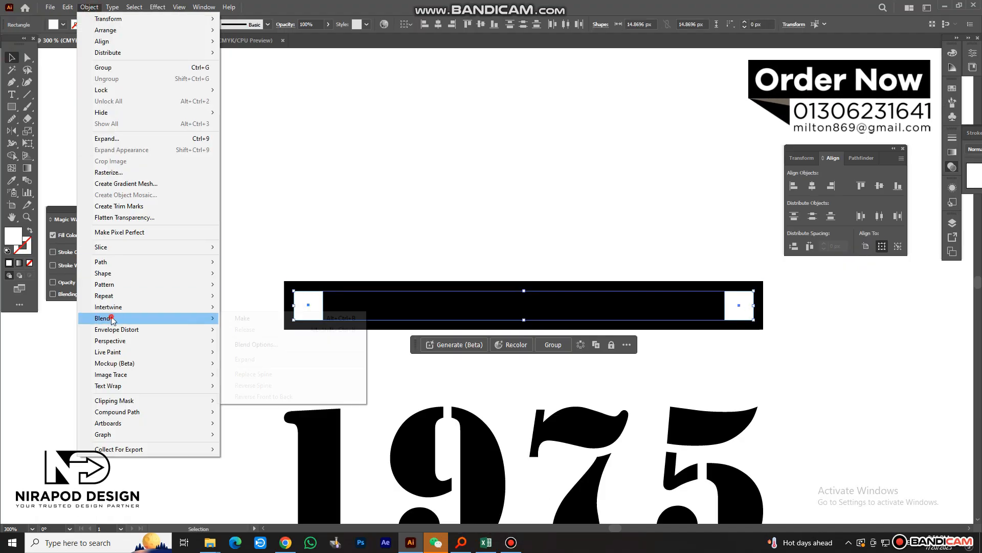
left_click(256, 344)
left_click(374, 184)
left_click(360, 208)
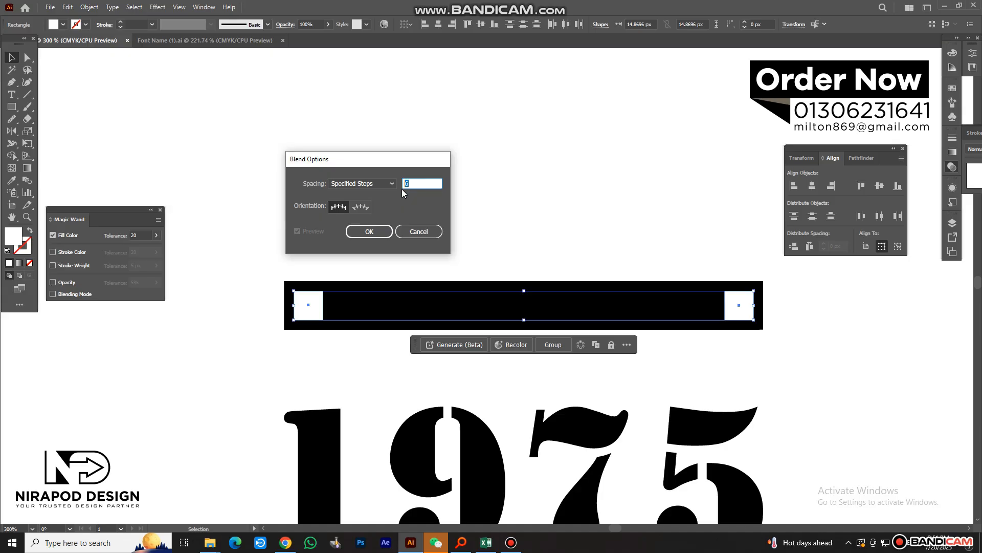
left_click(364, 183)
left_click(364, 207)
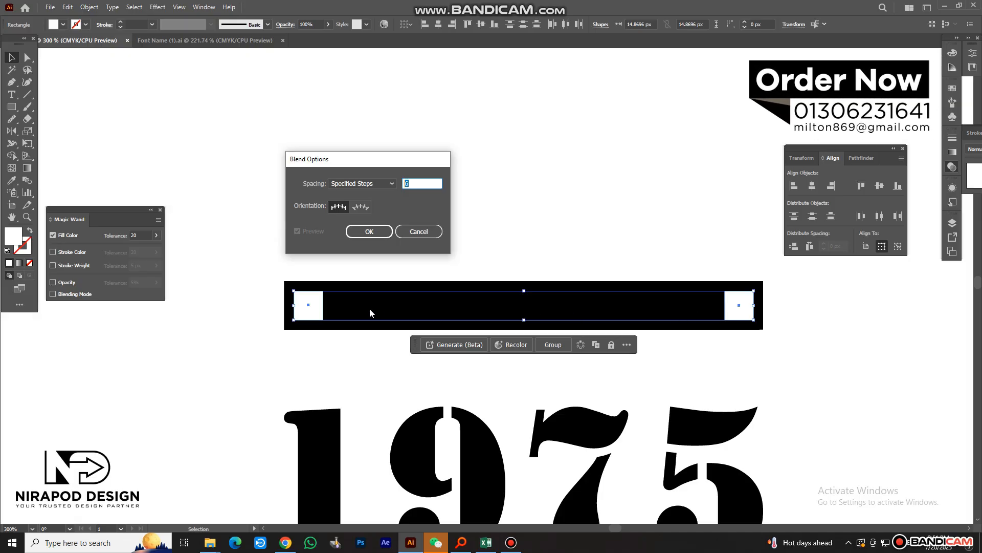
type("10")
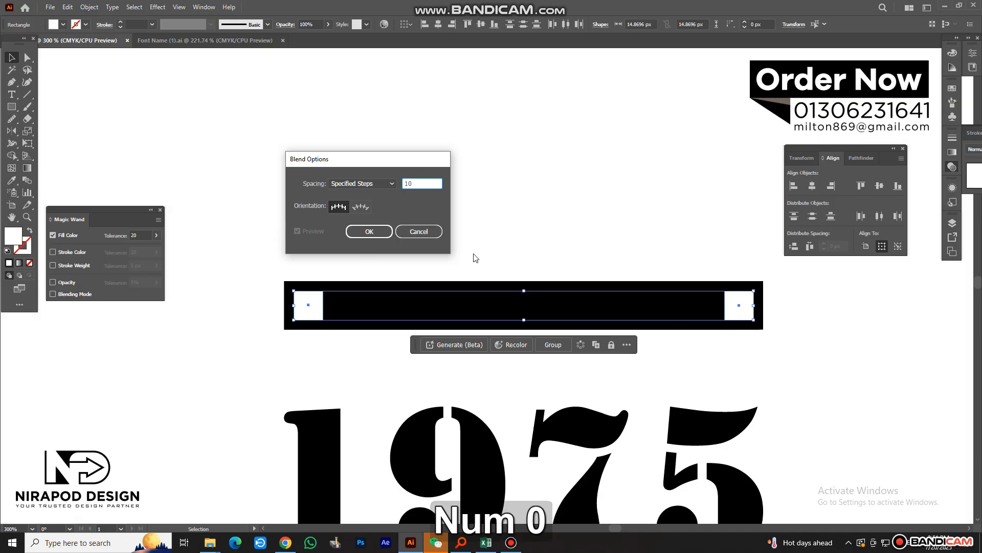
left_click(361, 231)
Make a blend between the two white squares to fill the bar with evenly spaced squares.
left_click(88, 7)
left_click(120, 321)
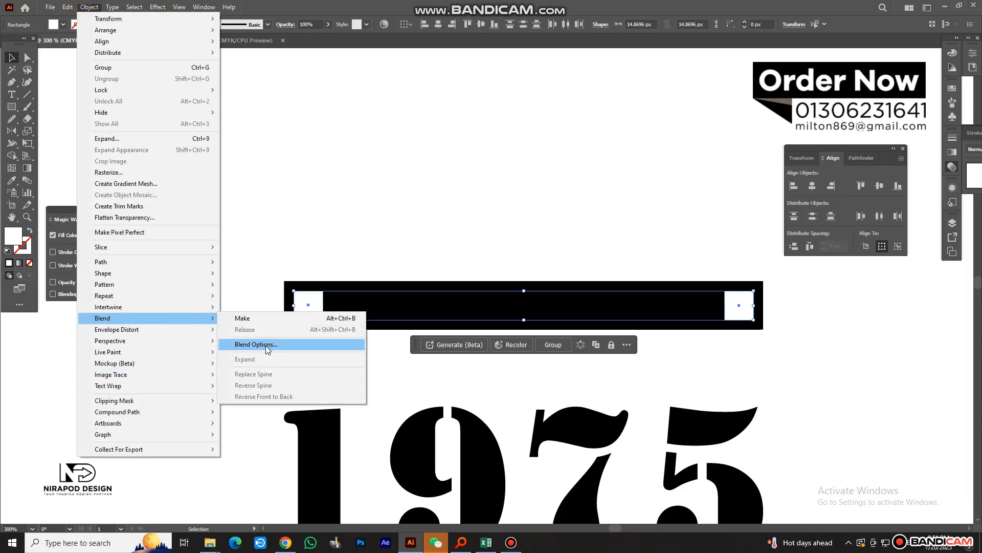
left_click(266, 318)
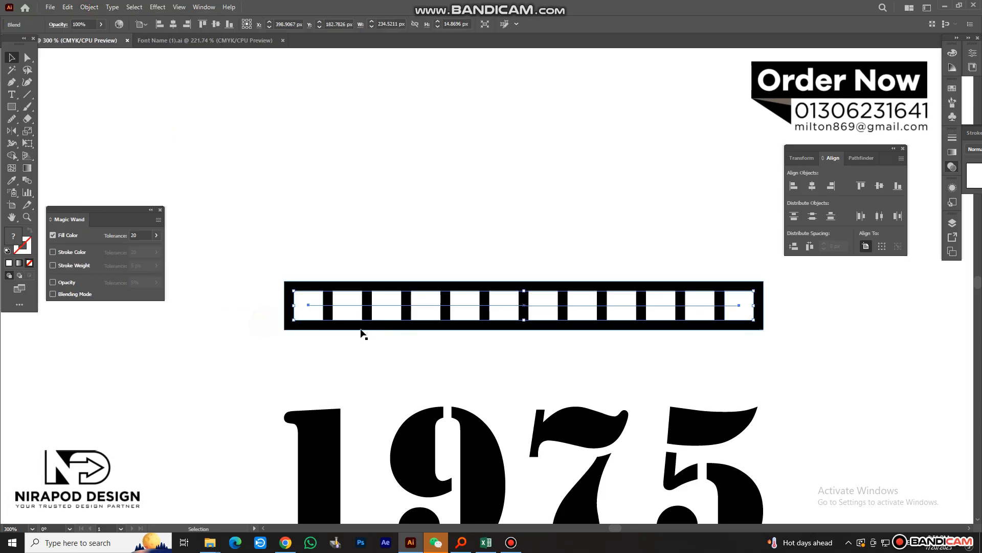
Check the filmstrip logo contest entries in the browser, return to Illustrator and undo the blend of the two squares.
right_click(578, 314)
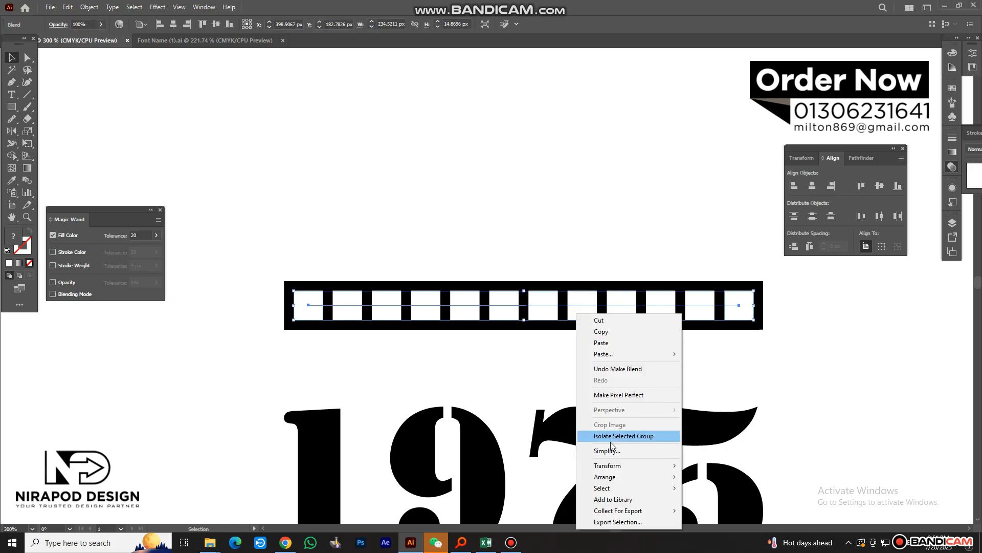
left_click(89, 7)
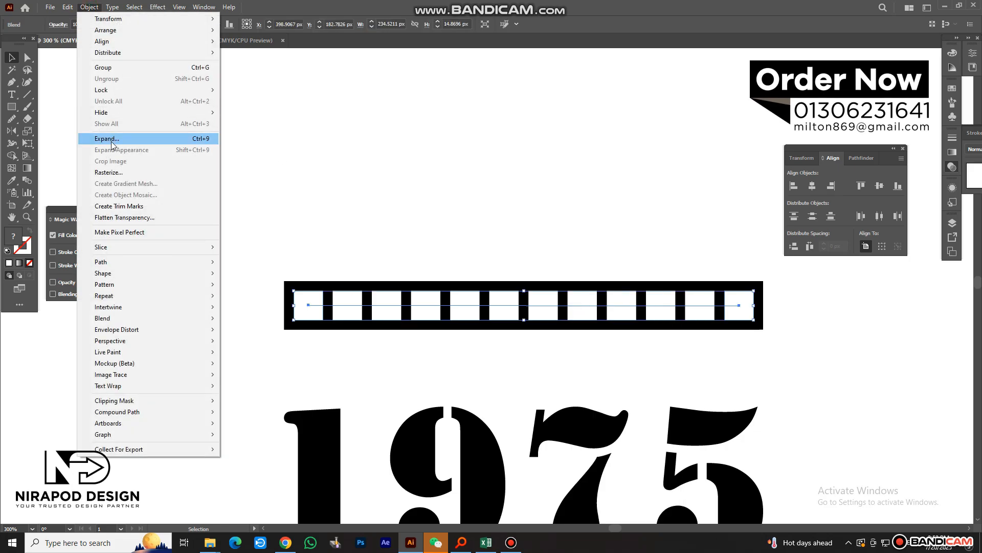
left_click(285, 542)
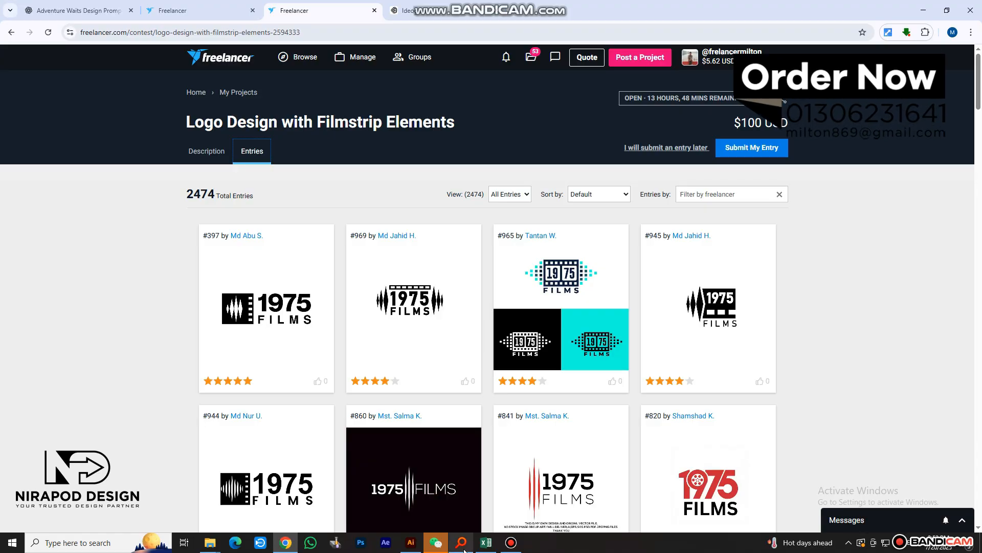
key("alt+Tab")
key("ctrl+z")
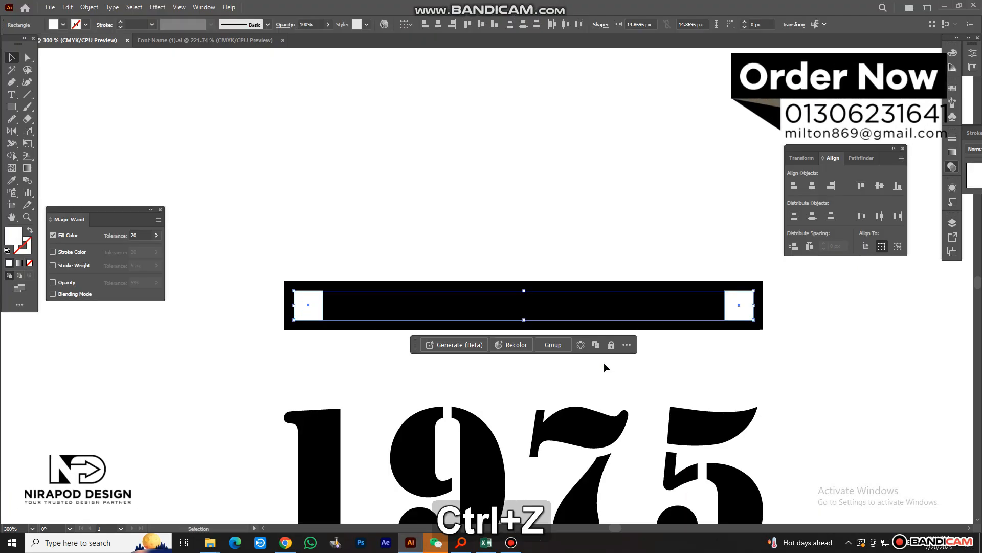
Delete the white square at the black bar's far right end.
right_click(885, 346)
left_click(738, 305)
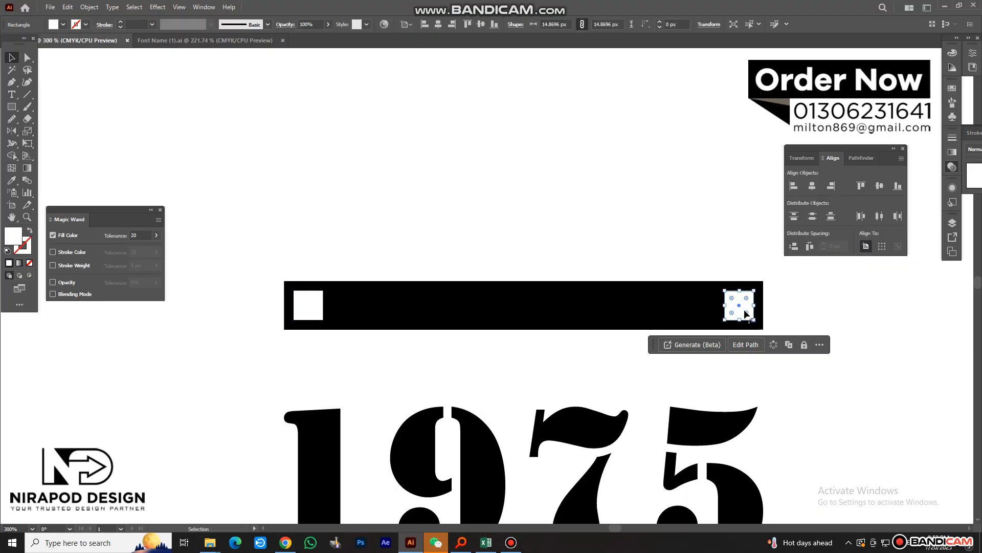
key("Delete")
Place a copy of the remaining white square directly against its right side.
left_click(300, 310)
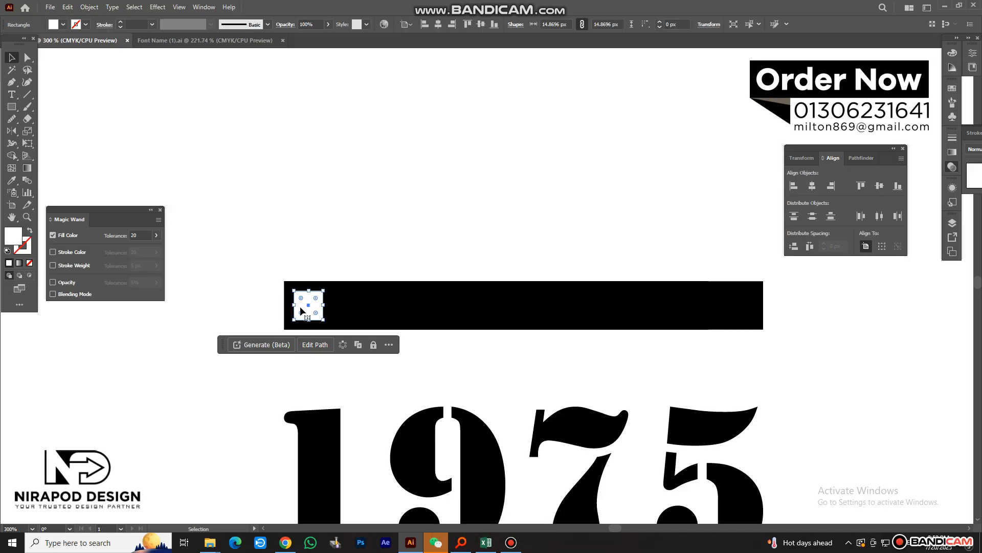
key("ctrl+=")
left_click_drag(590, 402, 383, 391)
left_click_drag(281, 278, 334, 277)
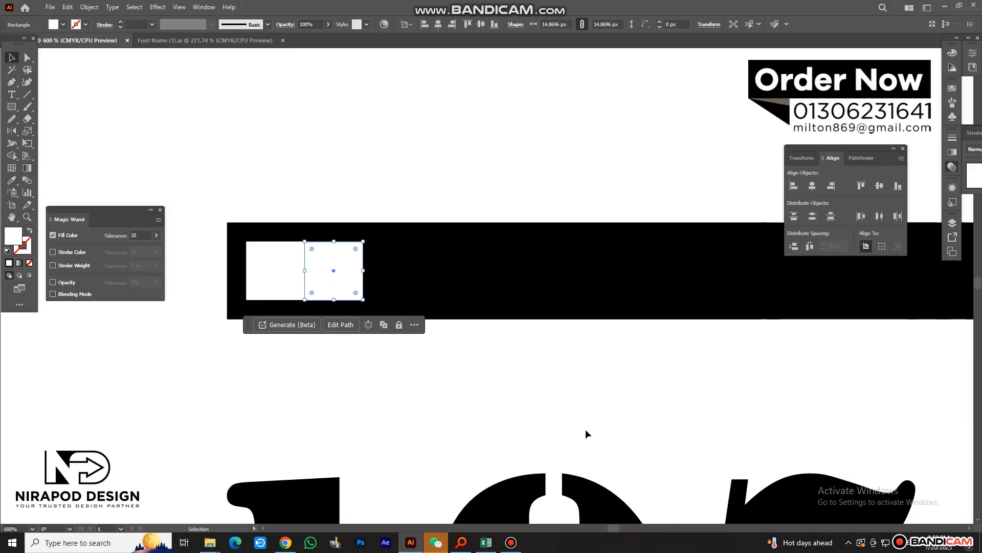
Repeat the last copy until a continuous row of white squares fills the bar up to its right end.
key("ctrl+minus")
key("ctrl+minus")
key("ctrl+minus")
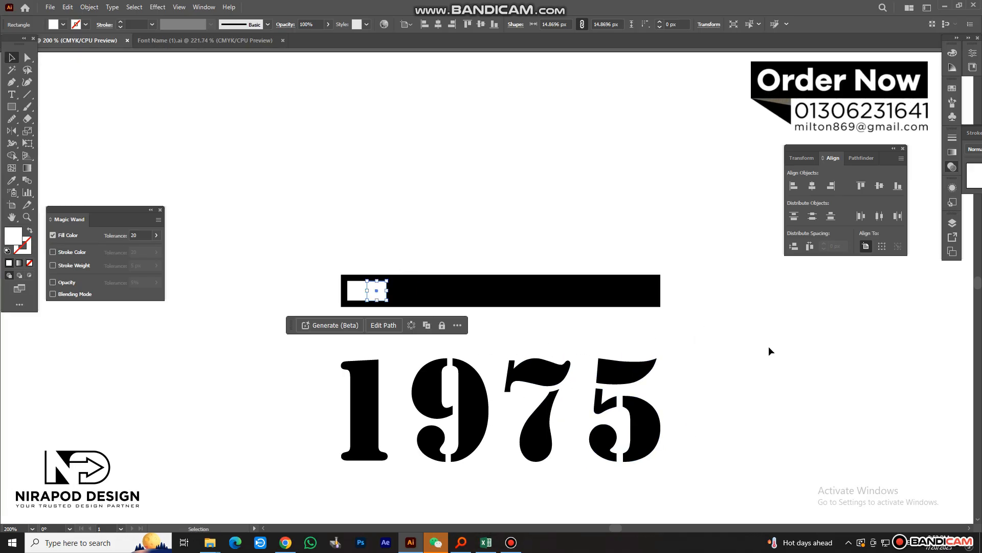
key("ctrl+d")
key("ctrl+d")
key("ctrl+d")
key("ctrl+d")
key("ctrl+d")
key("ctrl+d")
key("ctrl+d")
key("ctrl+d")
key("ctrl+d")
key("ctrl+d")
key("ctrl+d")
key("ctrl+d")
key("ctrl+d")
key("ctrl+d")
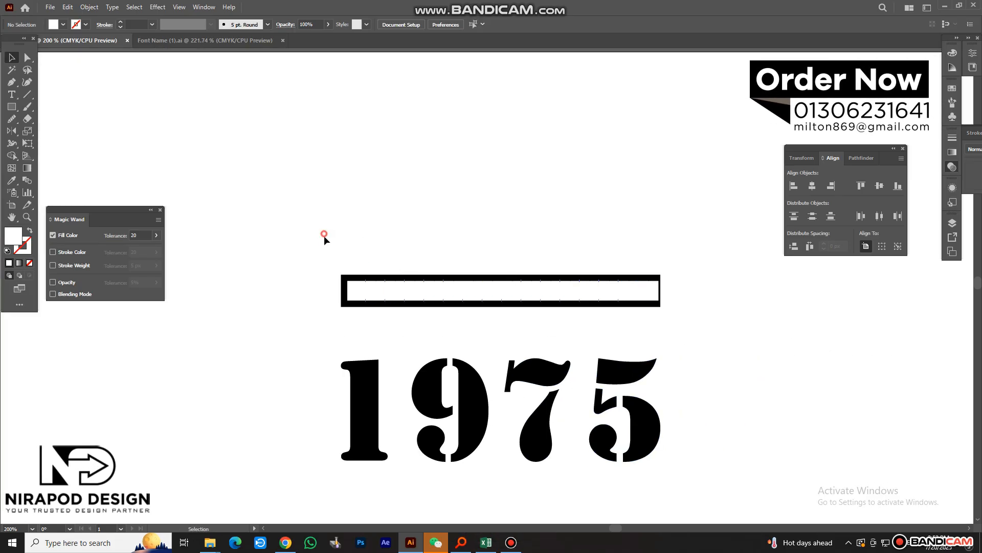
Try distributing and horizontally centring the separate squares together with the bar, undoing each attempt.
left_click_drag(325, 235, 675, 320)
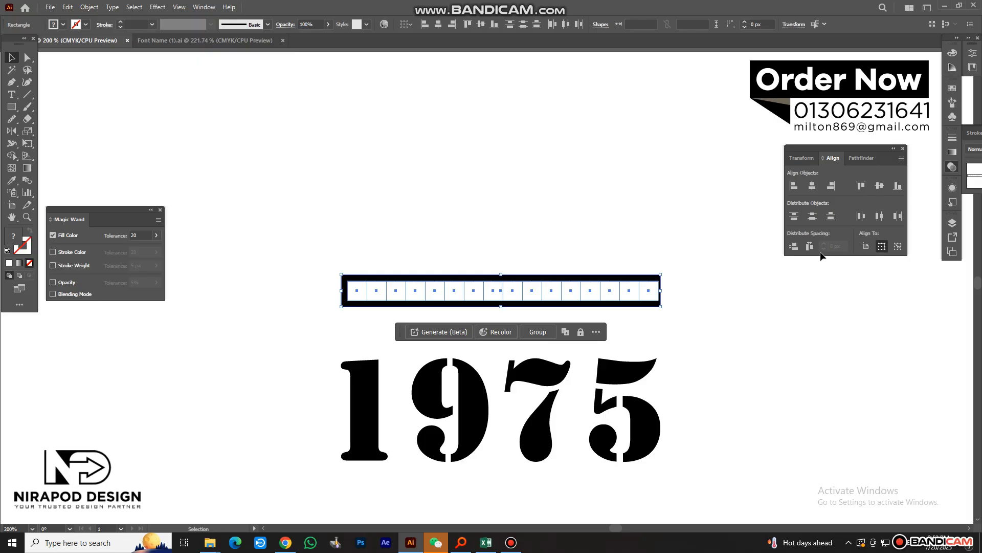
left_click(878, 215)
key("ctrl+z")
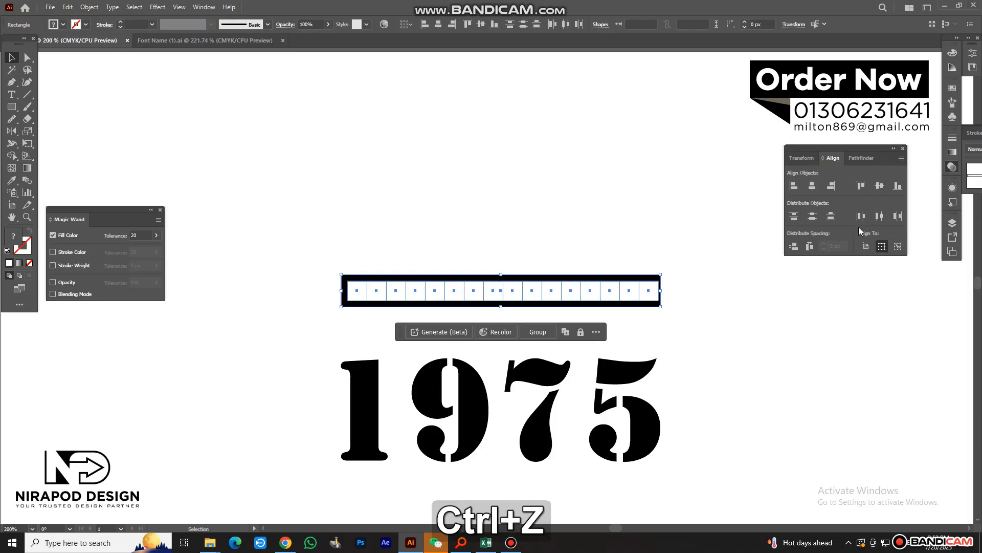
left_click(755, 362)
left_click_drag(327, 260, 679, 330)
left_click(811, 187)
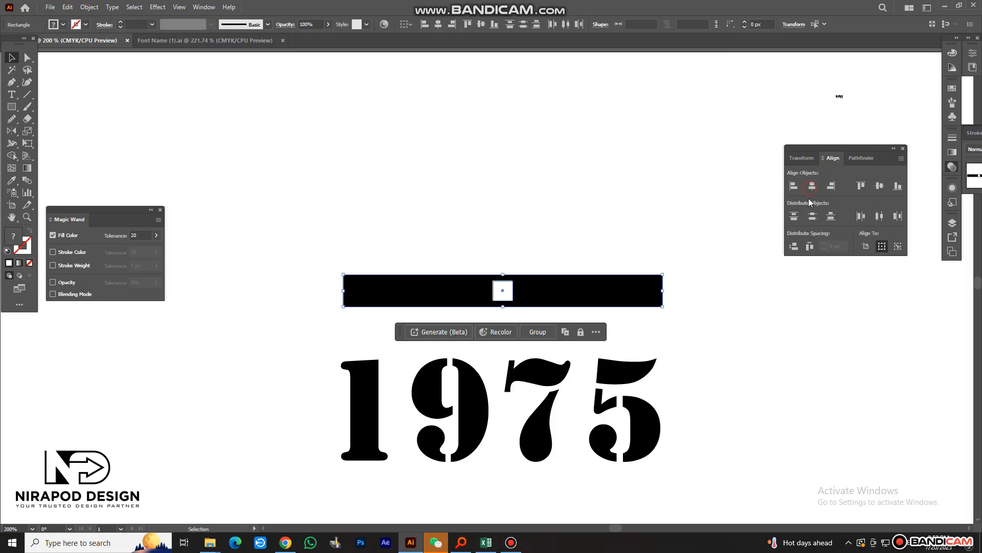
key("ctrl+z")
Group the row of white squares without the bar and centre the group horizontally with the bar.
left_click_drag(329, 230, 662, 300)
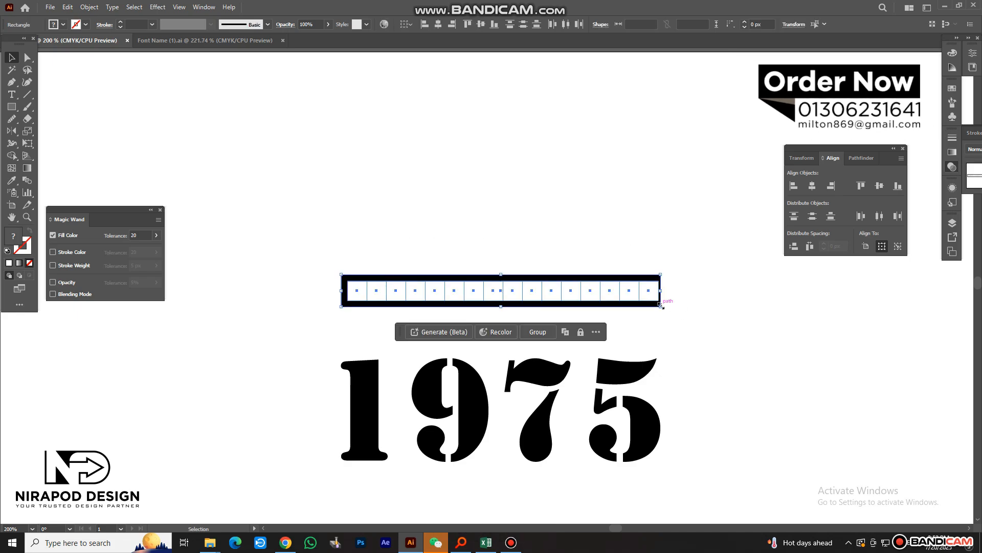
left_click(657, 306, "shift")
key("ctrl+g")
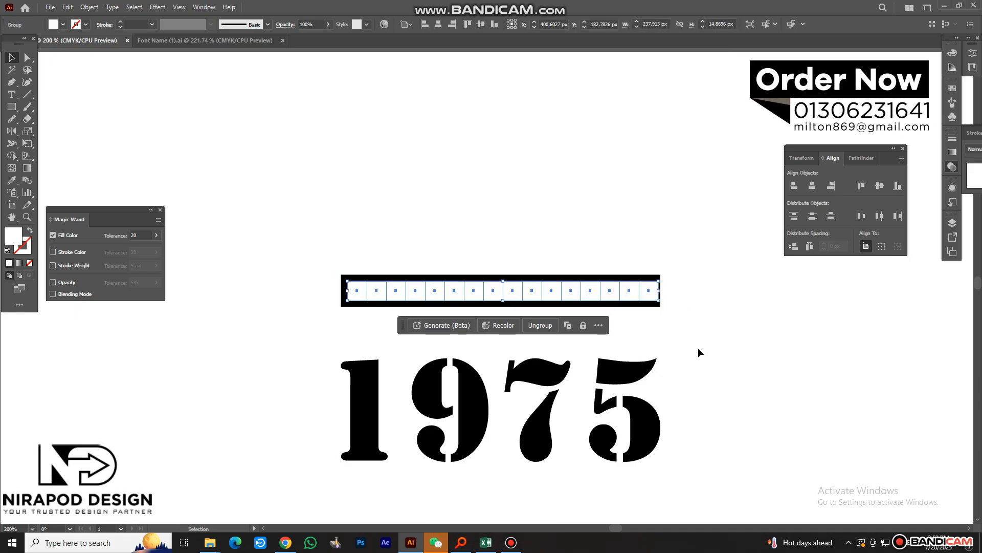
right_click(698, 348)
left_click_drag(461, 221, 604, 308)
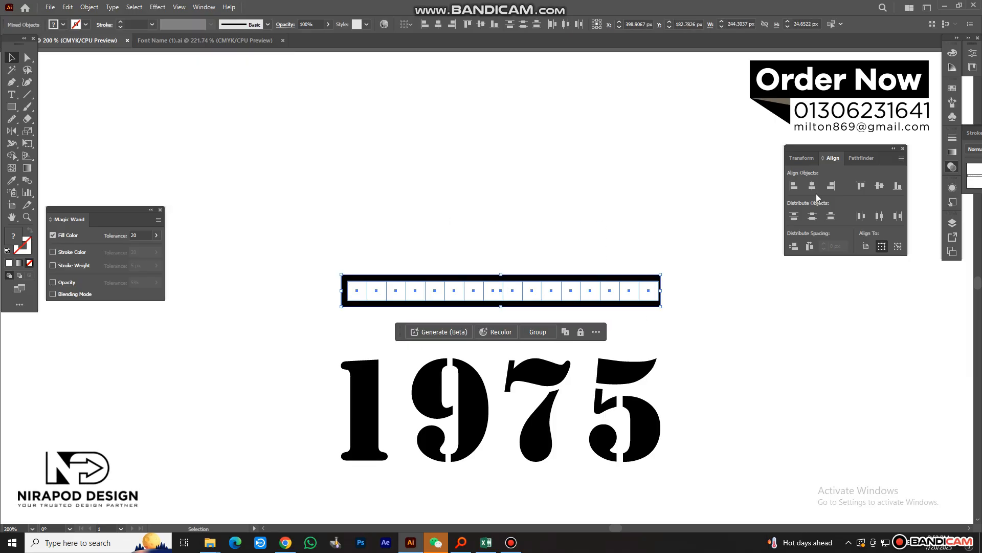
left_click(744, 316)
Ungroup the white squares and delete every second one to leave evenly spaced perforations along the bar.
left_click(369, 288)
right_click(369, 288)
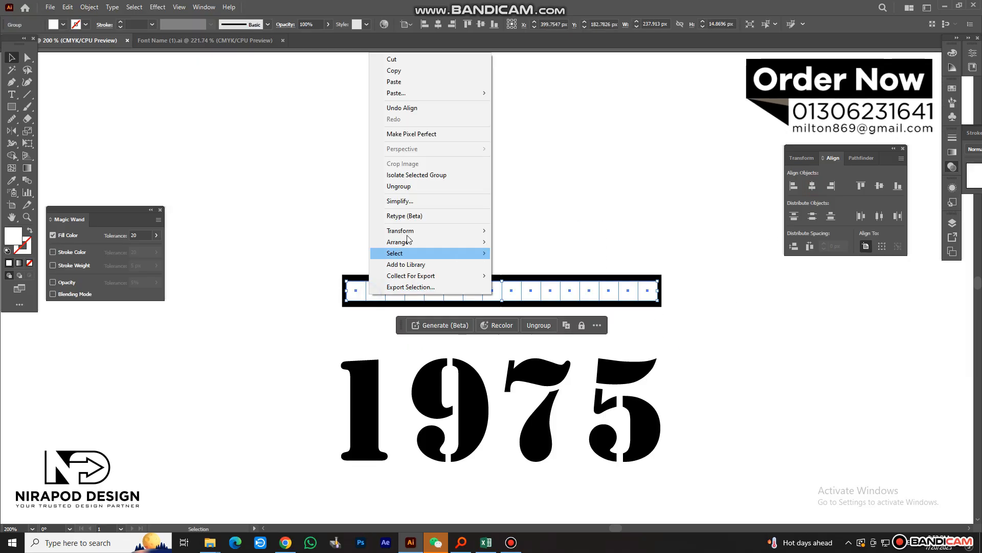
left_click(430, 188)
left_click(376, 290)
key("Delete")
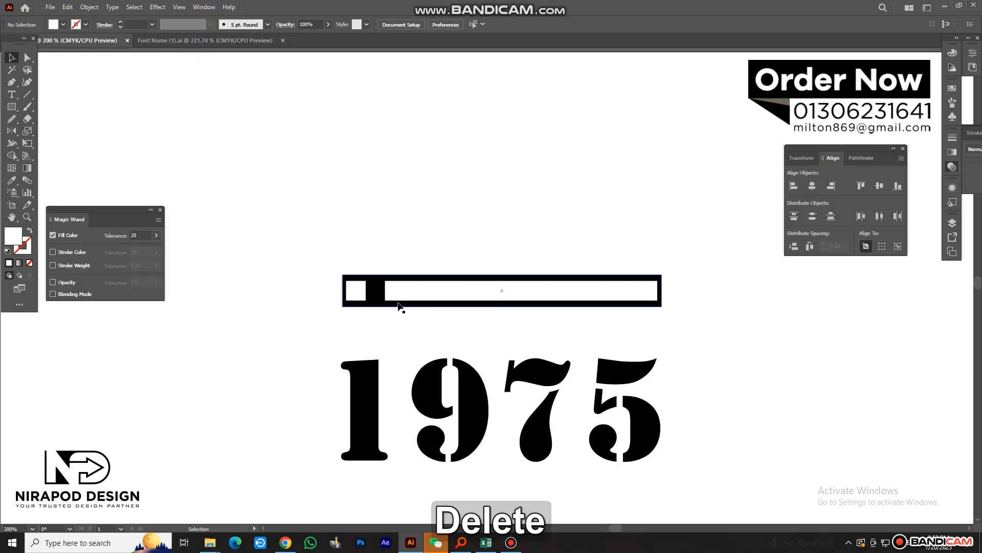
key("Delete")
left_click(452, 290)
key("Delete")
left_click(491, 290)
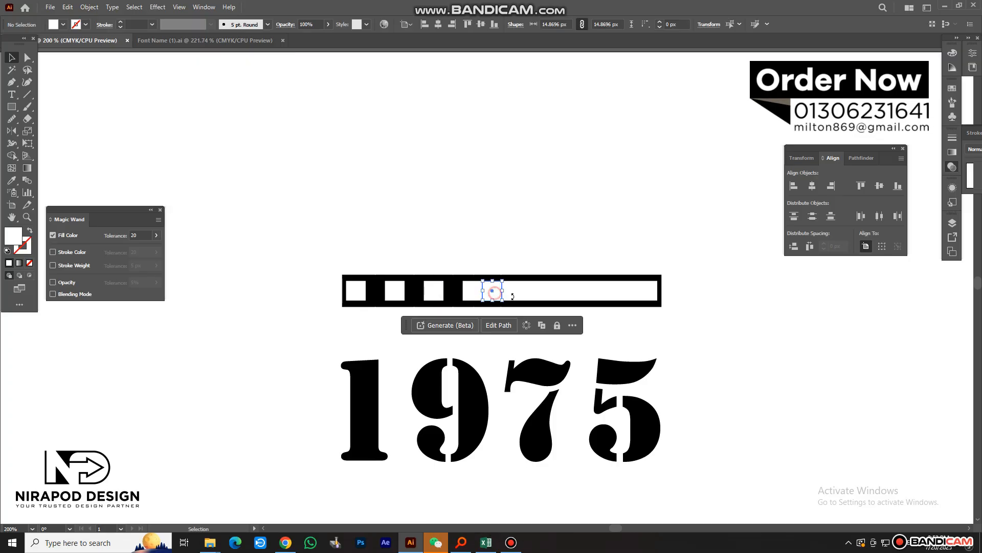
key("Delete")
left_click(531, 290)
key("Delete")
left_click(569, 291)
key("Delete")
left_click(608, 290)
key("Delete")
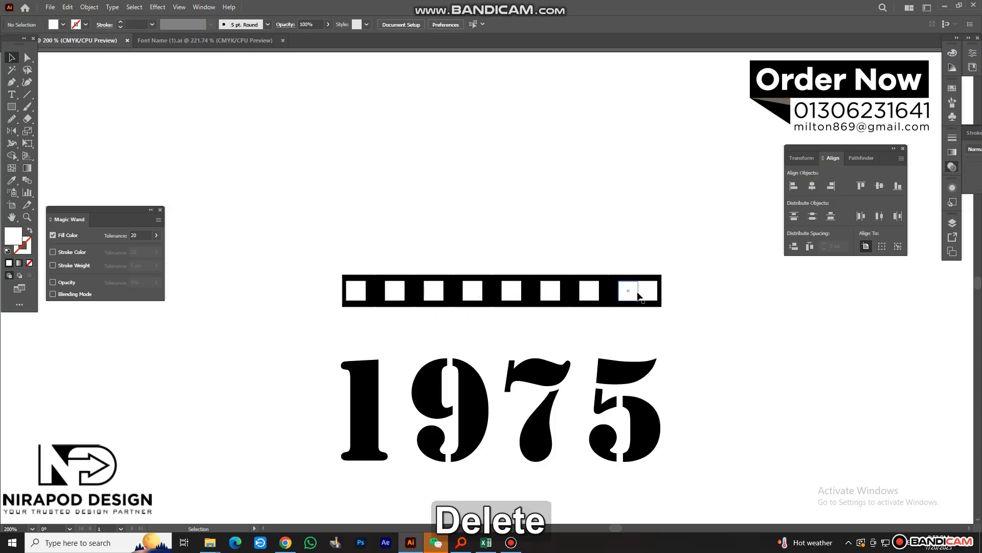
Try shortening the black bar from its right end.
left_click(661, 296)
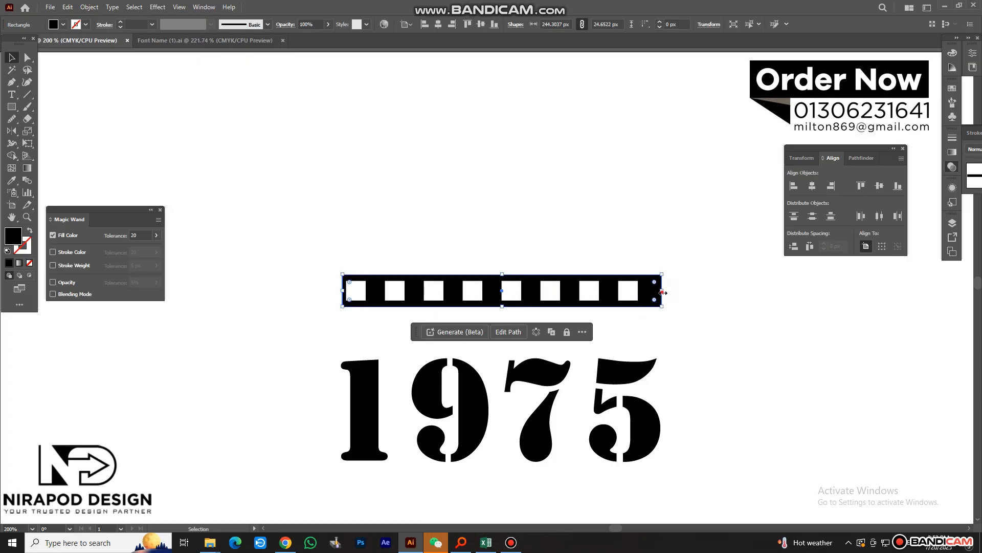
left_click_drag(663, 292, 649, 293)
key("ctrl+z")
Stretch the black bar's left end outward to leave a wider margin before the first white square.
left_click(349, 322)
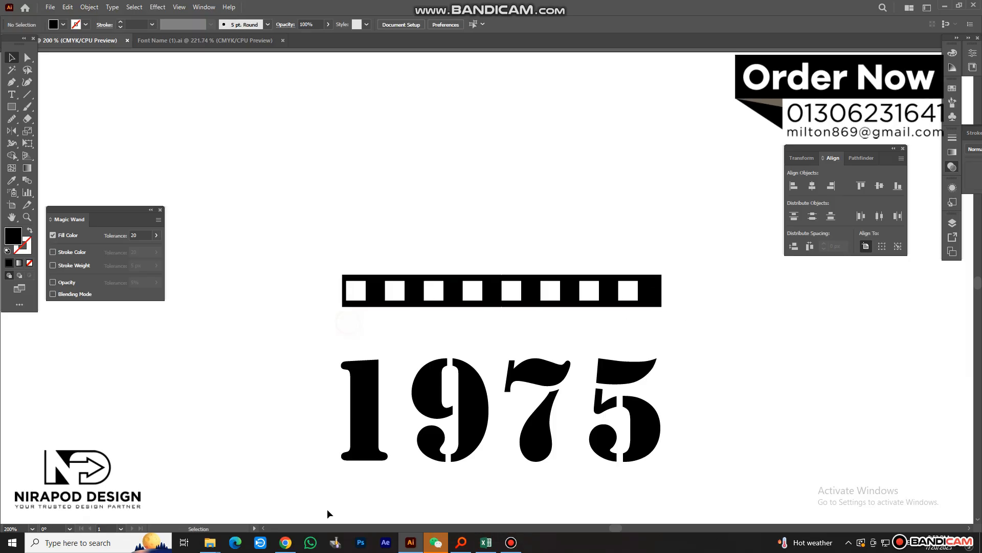
left_click(284, 546)
left_click(284, 545)
left_click(348, 304)
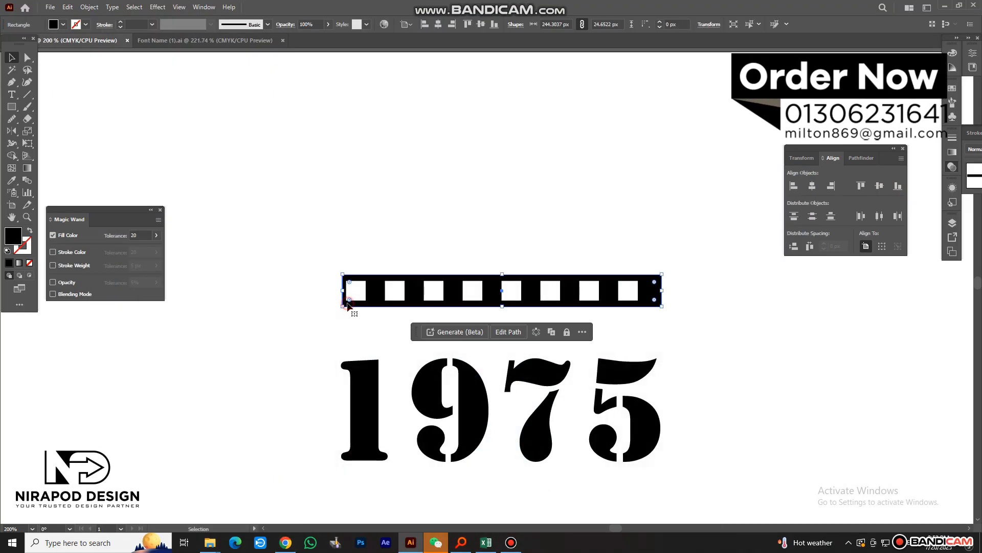
left_click_drag(341, 291, 323, 291)
left_click(402, 243)
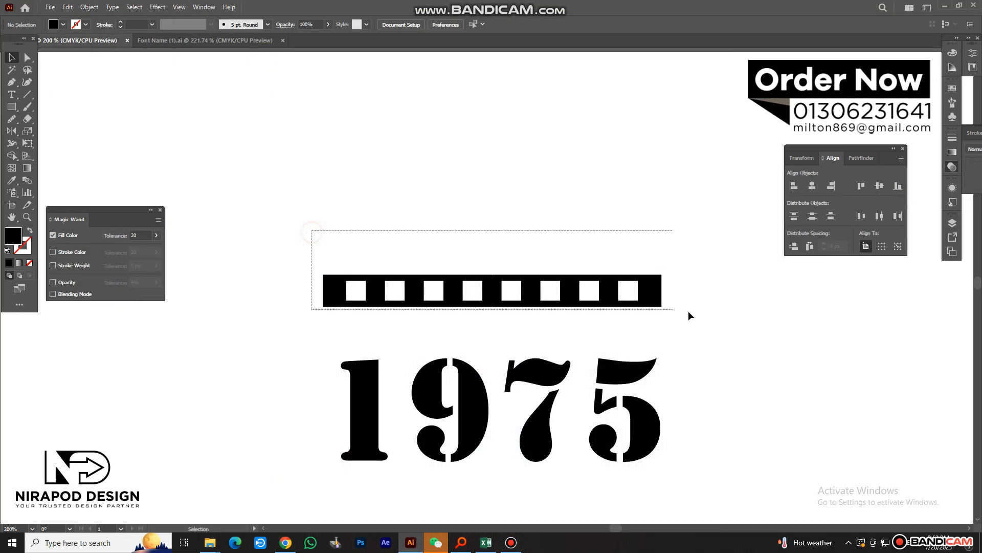
Group the white squares without the bar and align the group with the black bar.
left_click_drag(689, 312, 694, 312)
left_click(650, 297, "shift")
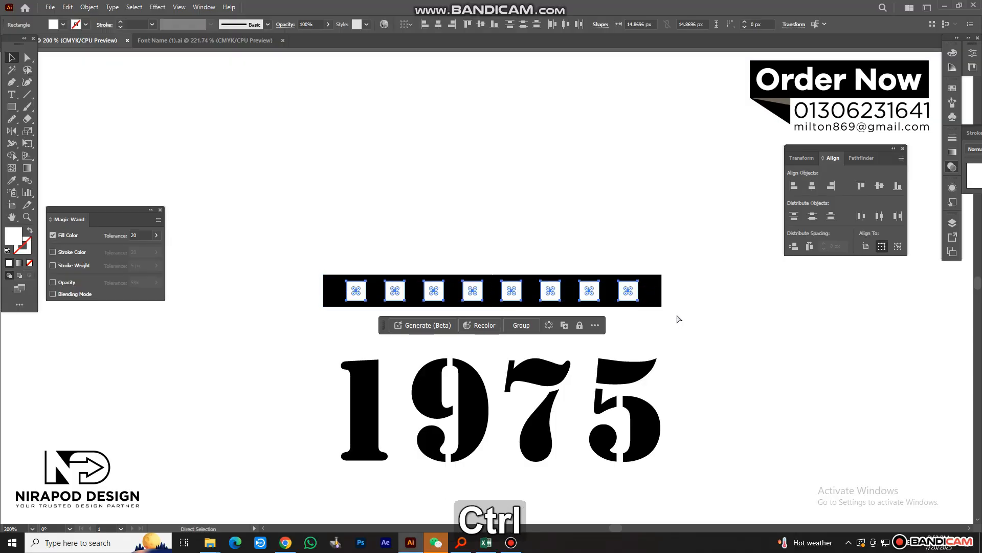
key("ctrl+g")
left_click_drag(697, 246, 622, 306)
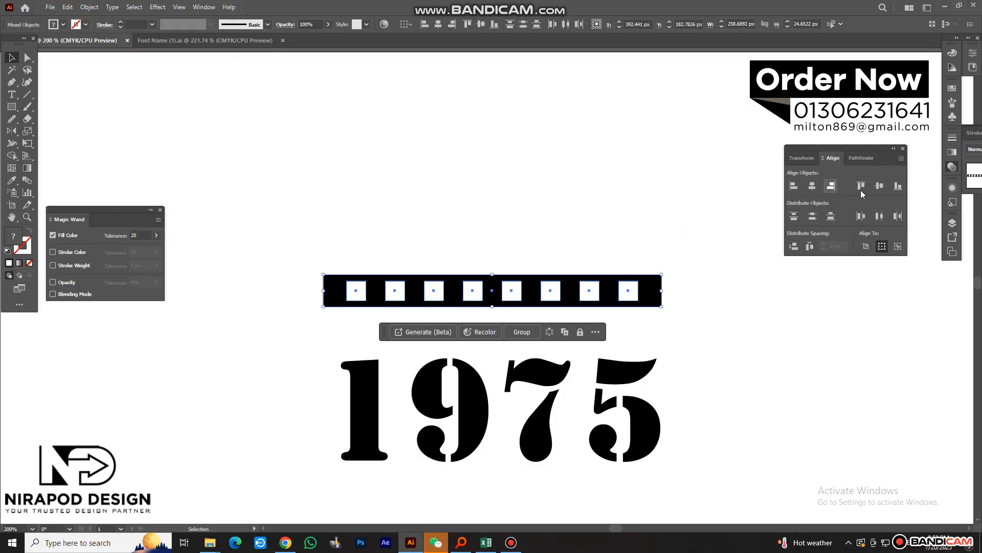
left_click(758, 313)
Centre the film bar horizontally with the 1975 numerals and scale the bar down to about 239 px wide.
scroll(483, 169, "down", 2)
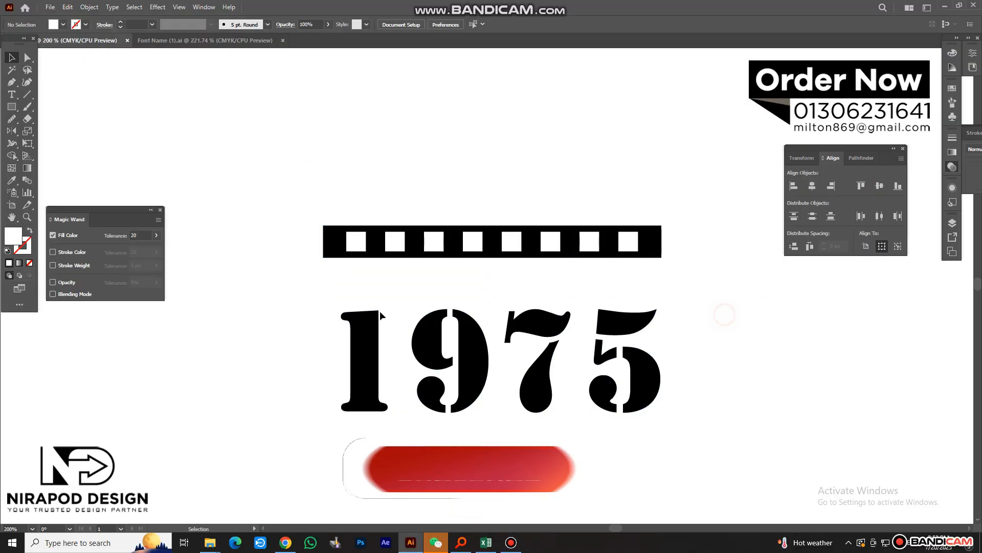
left_click_drag(331, 196, 687, 418)
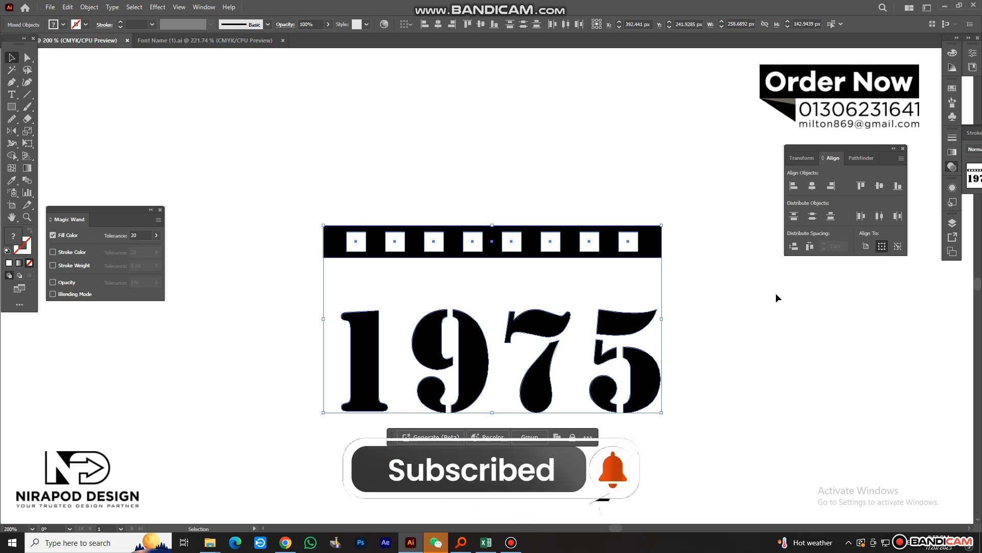
left_click(814, 187)
left_click(745, 340)
left_click_drag(441, 186, 514, 277)
left_click_drag(664, 291, 655, 289)
Show the rulers and place a vertical guide at the left edge of the numeral 1.
left_click_drag(392, 411, 38, 305)
key("ctrl+r")
left_click_drag(6, 378, 308, 277)
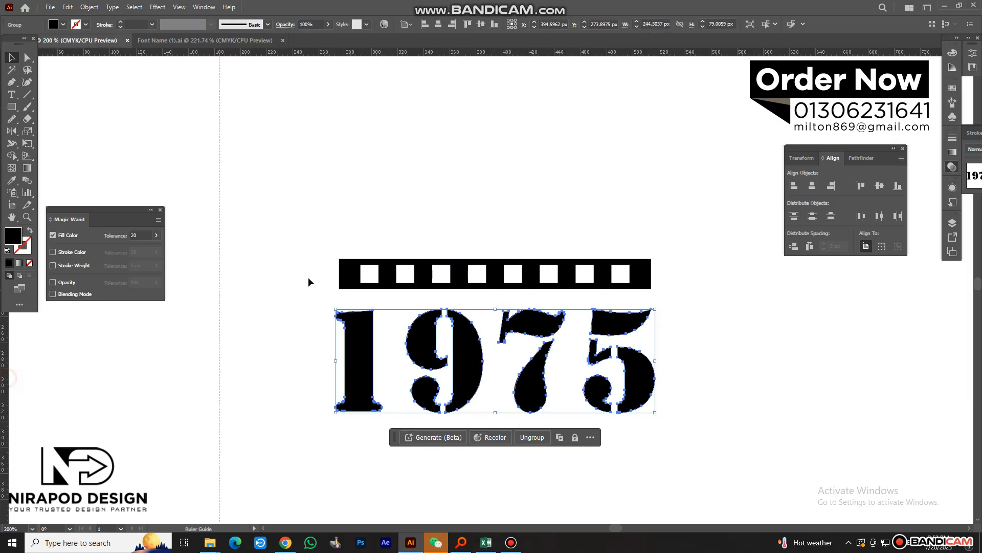
left_click_drag(341, 317, 336, 320)
Extend the black bar's left end to the vertical guide.
left_click(369, 272)
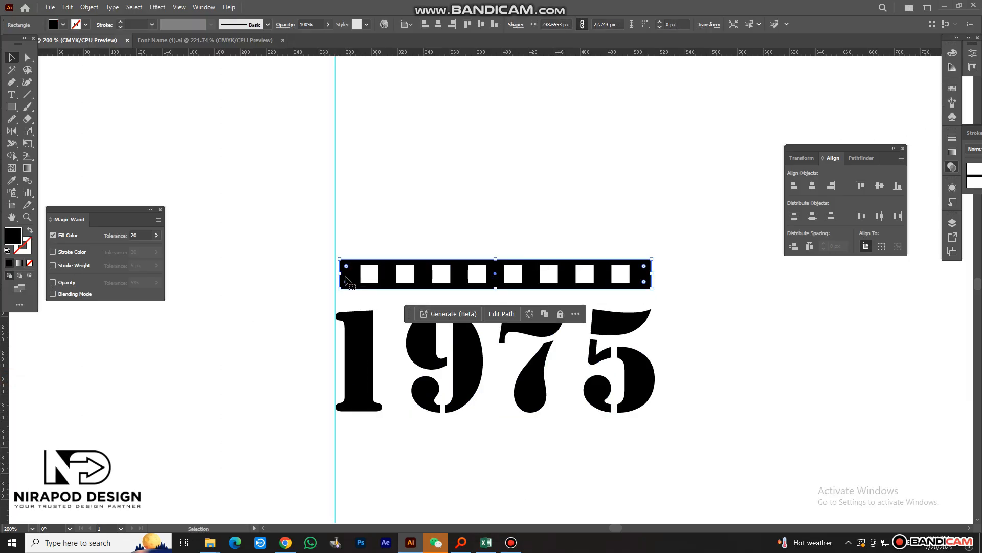
left_click_drag(340, 274, 336, 277)
left_click(673, 308)
scroll(702, 293, "down", 3)
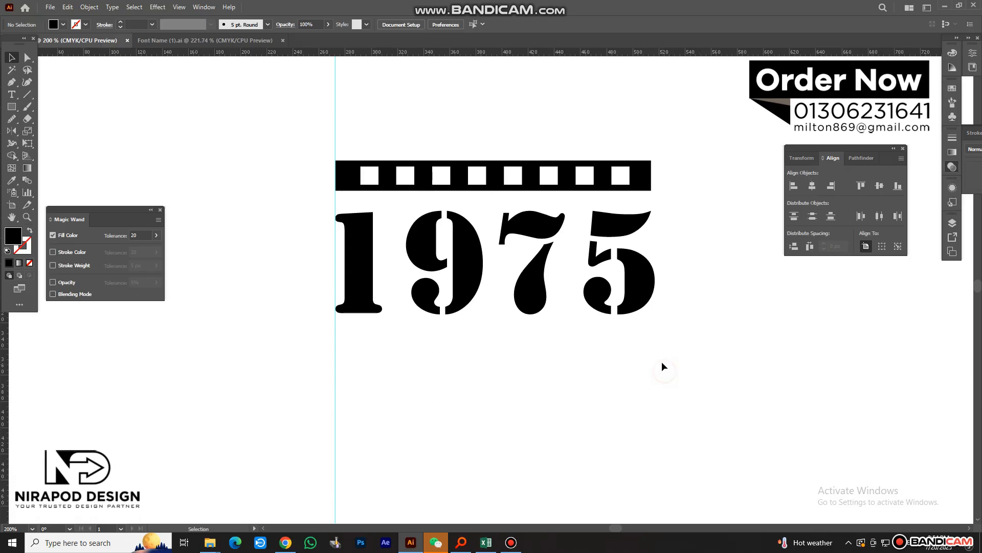
Select the vertical guide and delete it.
left_click(458, 185)
left_click(732, 189)
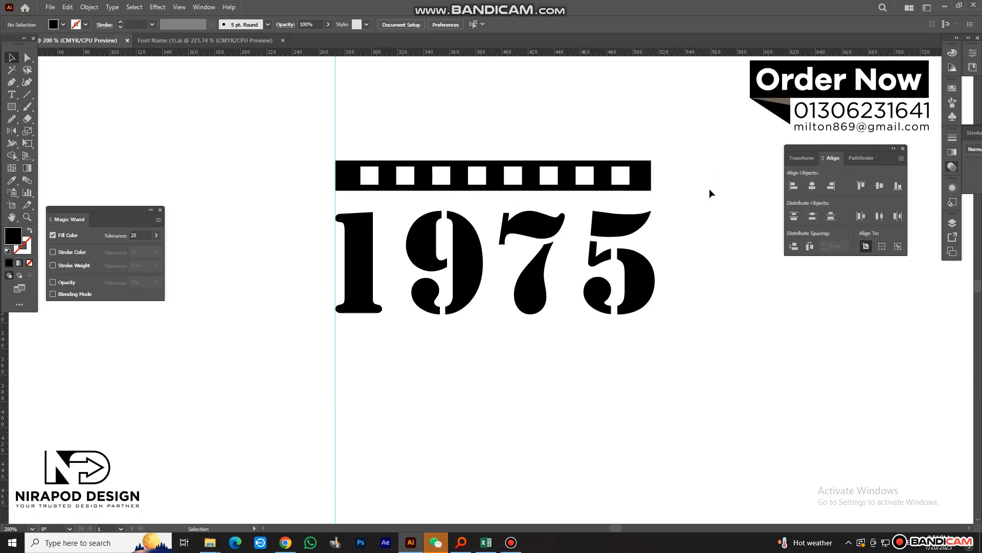
scroll(370, 123, "up", 1)
left_click_drag(375, 121, 302, 163)
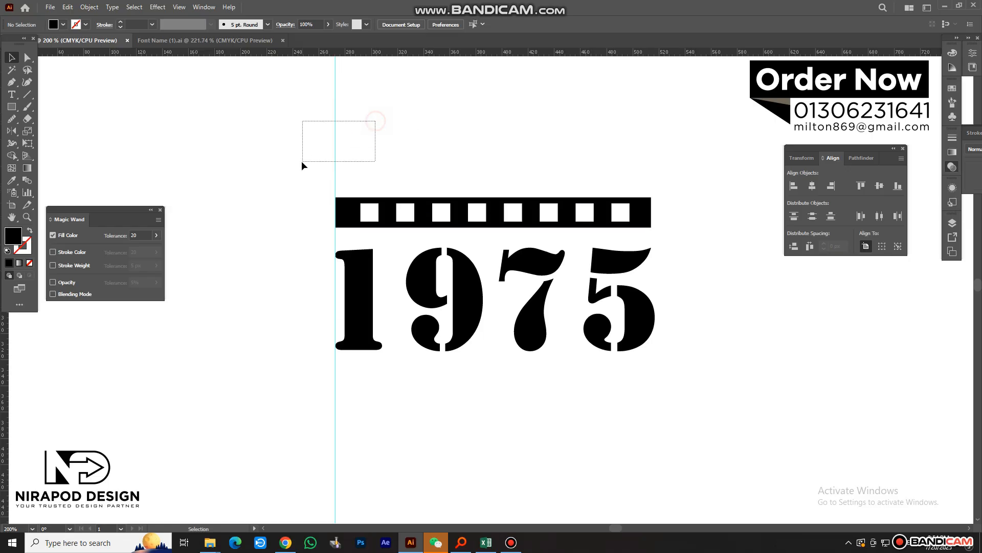
scroll(329, 156, "up", 1)
key("Up")
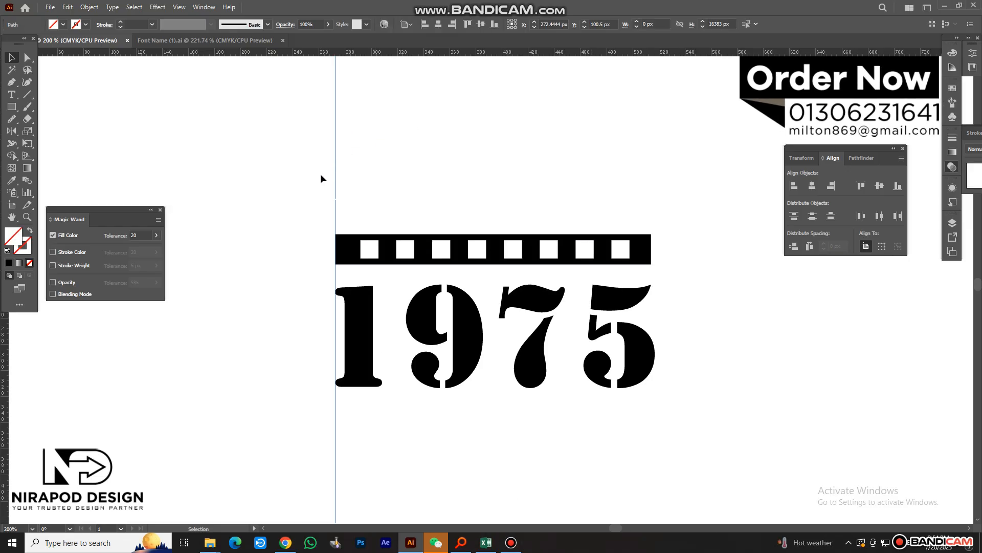
key("Delete")
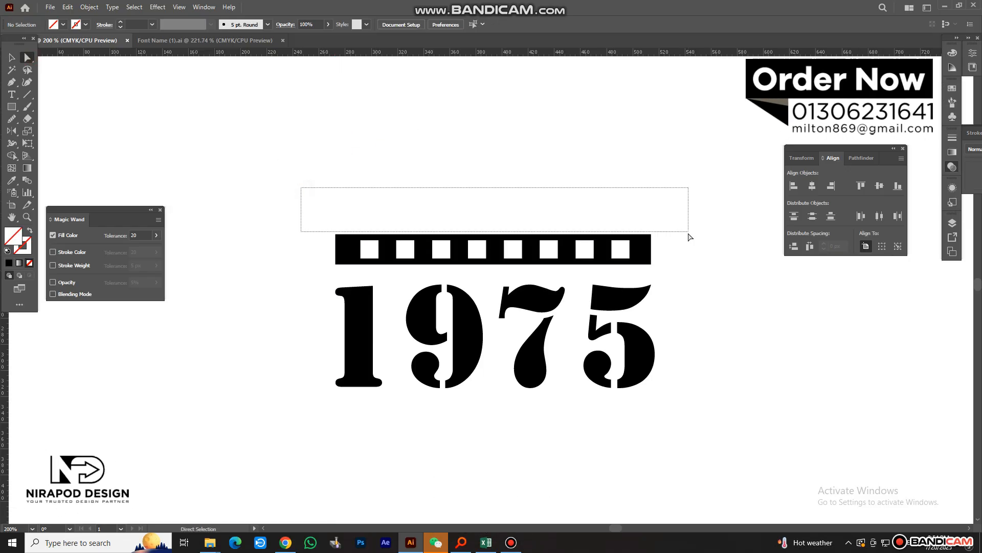
Select the bar's top anchor points and set the keyboard increment to 2 px in the preferences.
left_click_drag(691, 236, 689, 242)
key("Up")
key("Down")
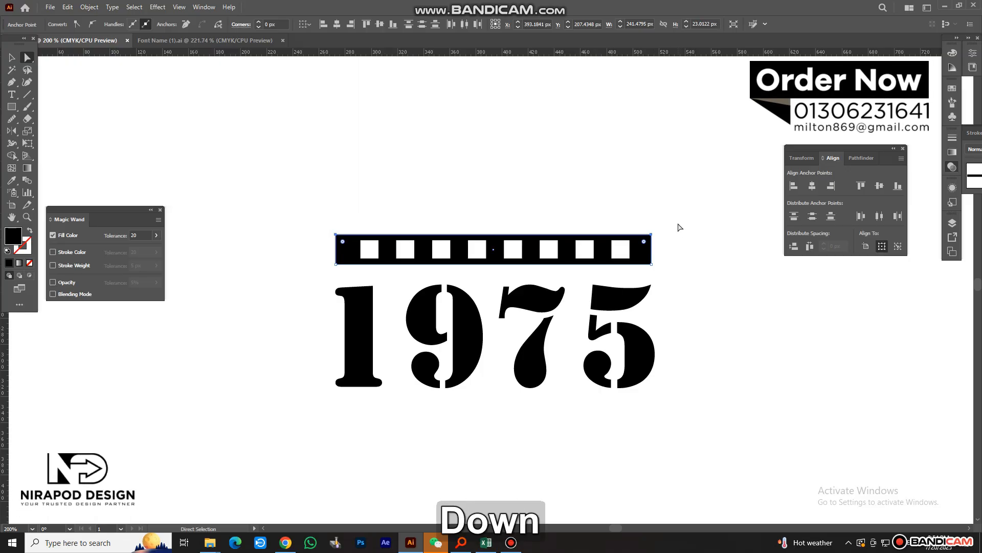
key("ctrl+k")
type("2")
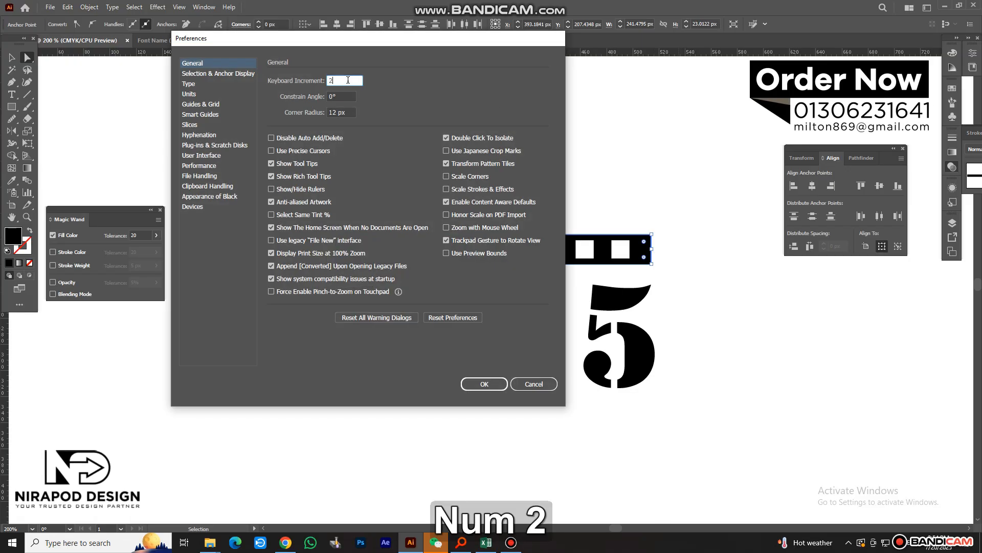
key("Return")
Thicken the black bar by moving its top edge up 2 px and its bottom edge down 2 px.
key("Up")
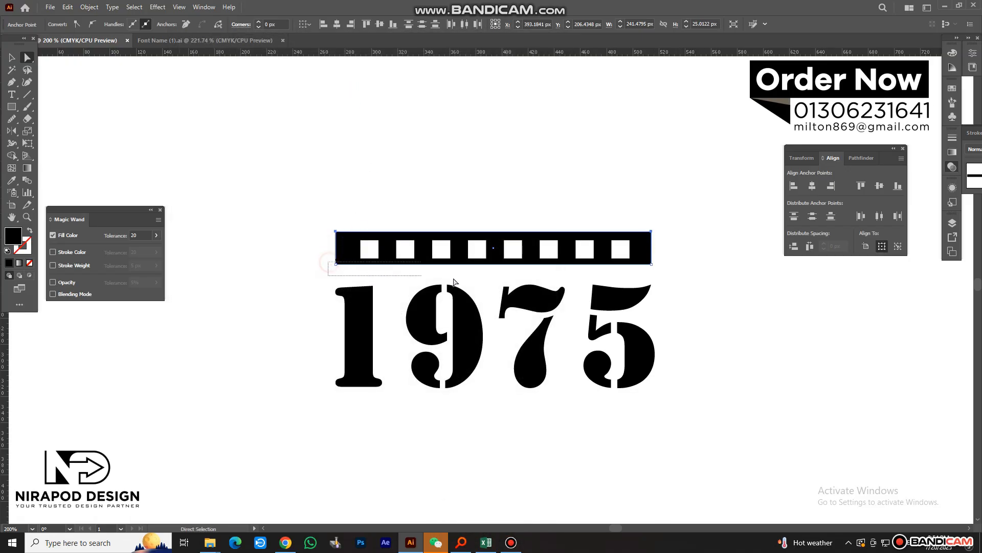
key("Down")
left_click_drag(667, 277, 692, 269)
Subtract the white squares from the black bar to make one perforated compound path.
left_click(113, 70)
left_click(859, 158)
left_click(735, 268)
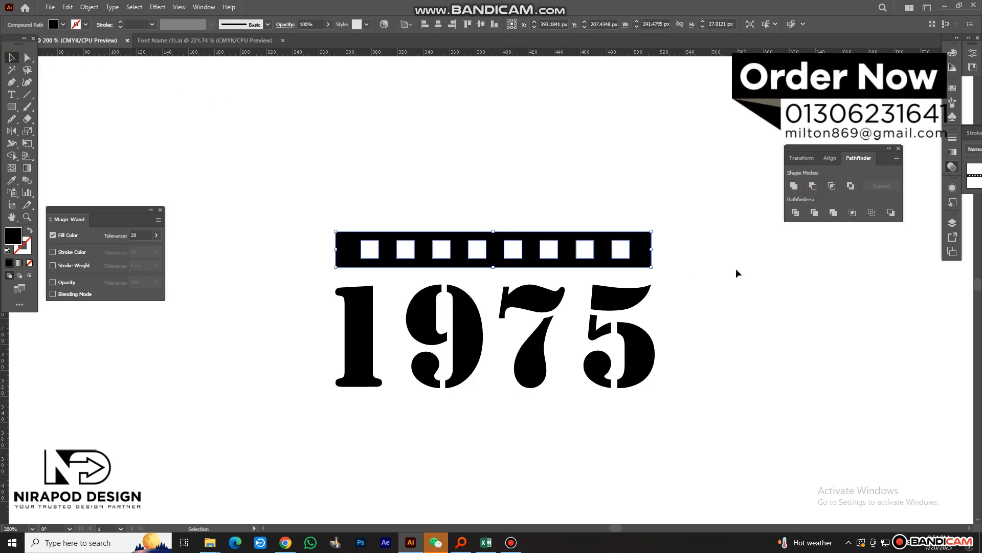
Duplicate the perforated film bar and place the copy just below the 1975 numerals.
left_click_drag(291, 209, 629, 429)
key("ctrl+c")
key("ctrl+f")
left_click(753, 360)
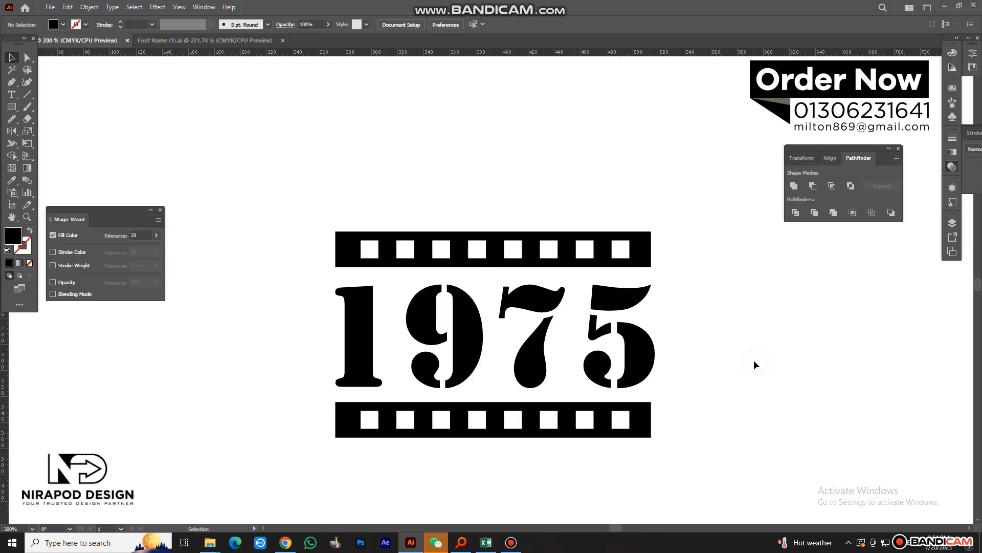
Align the two film bars and the 1975 numerals on their horizontal centers.
left_click_drag(699, 217, 520, 434)
left_click(830, 158)
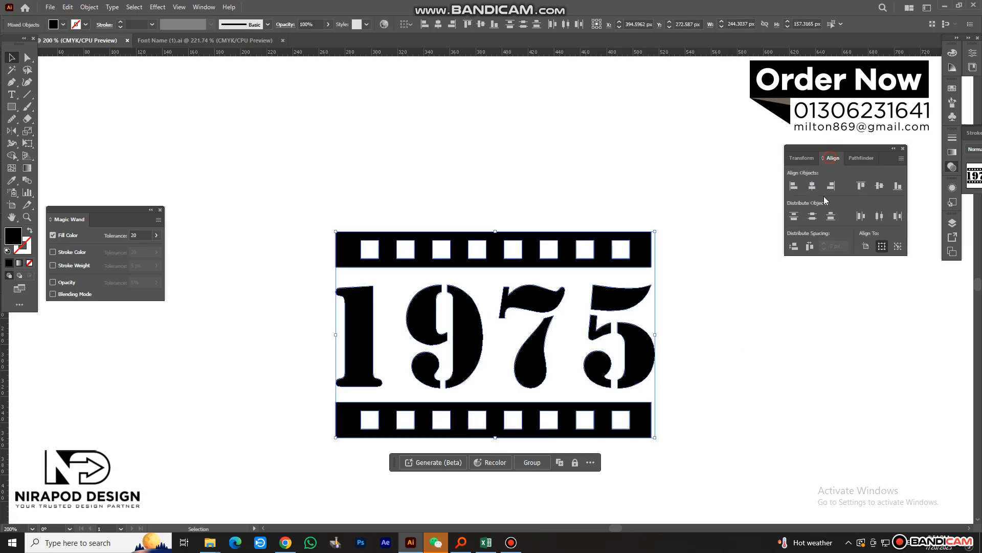
left_click(813, 185)
left_click(752, 316)
Scale the 1975 numerals down slightly about their center to match the film bars' width.
left_click(634, 388)
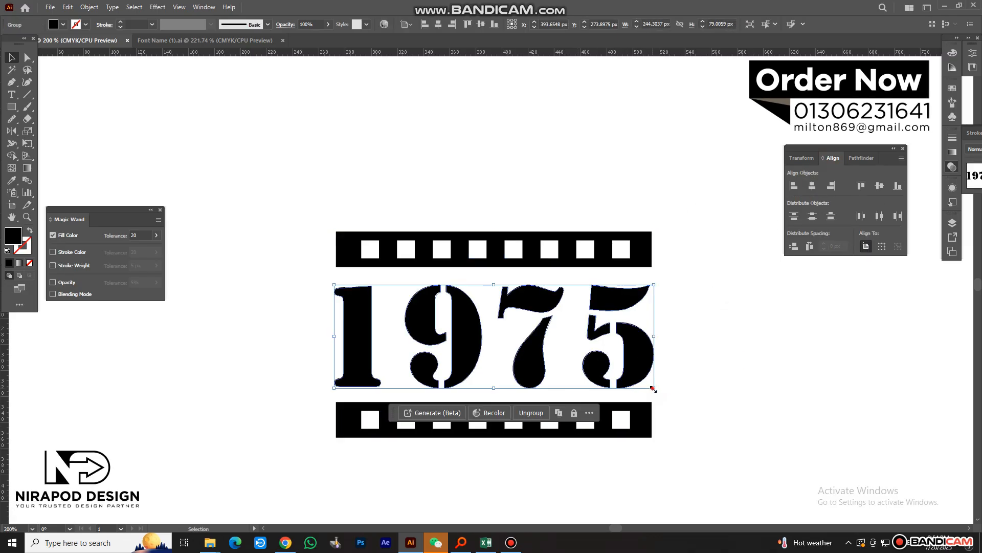
mouse_move(653, 388)
left_mouse_down()
mouse_move(637, 382)
mouse_move(653, 396)
left_mouse_up()
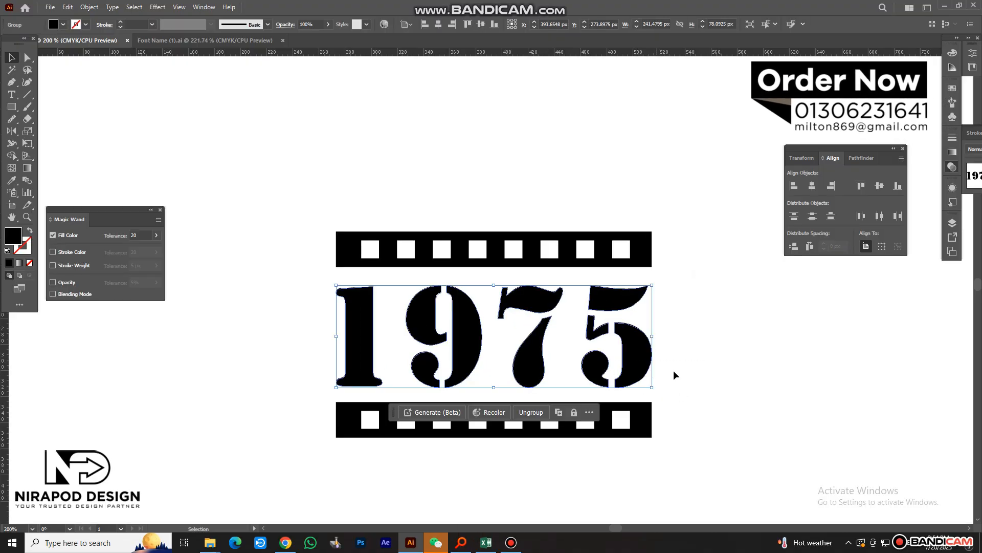
left_click(720, 376)
scroll(719, 377, "down", 2)
scroll(720, 371, "up", 2)
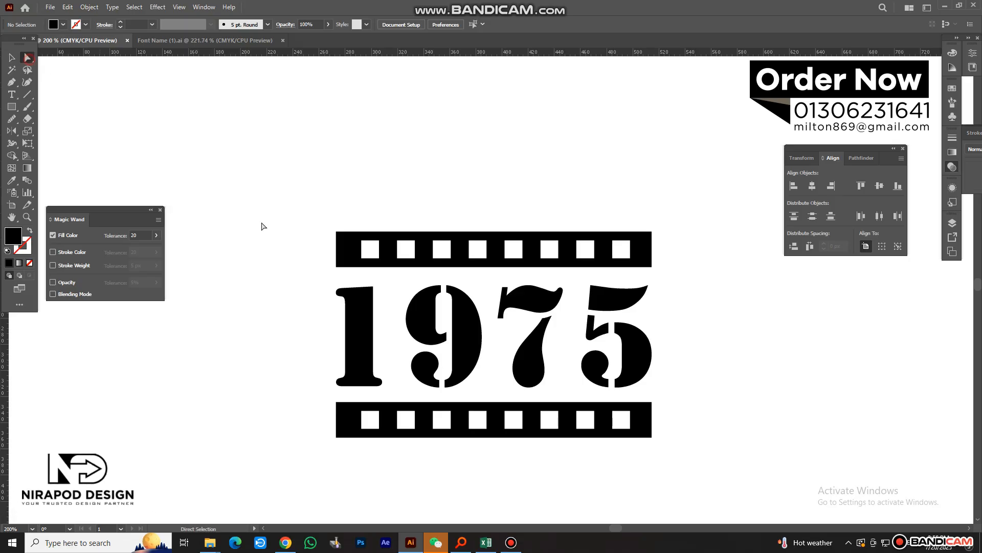
left_click(11, 58)
left_click_drag(664, 201, 635, 262)
left_click(626, 434, "shift")
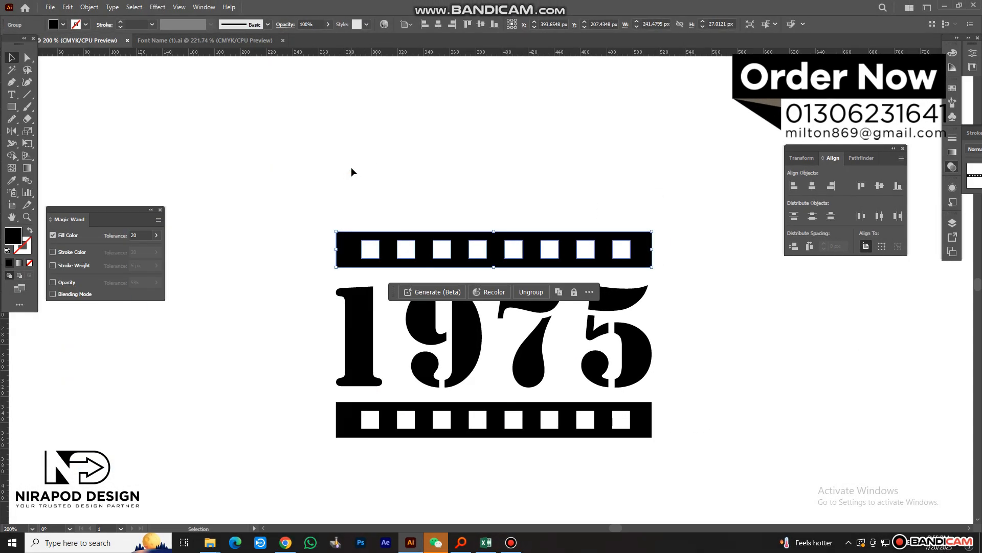
left_click_drag(259, 168, 751, 478)
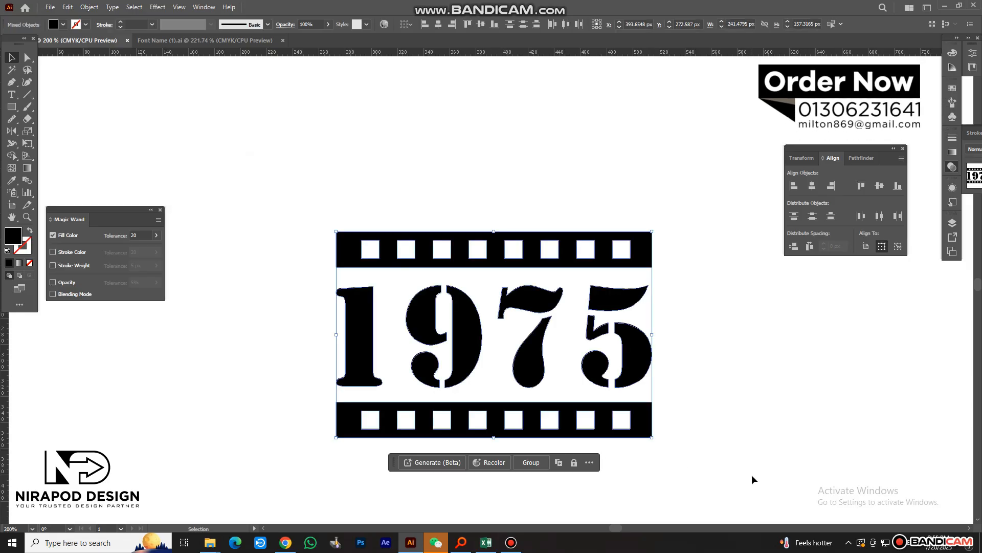
left_click(723, 432)
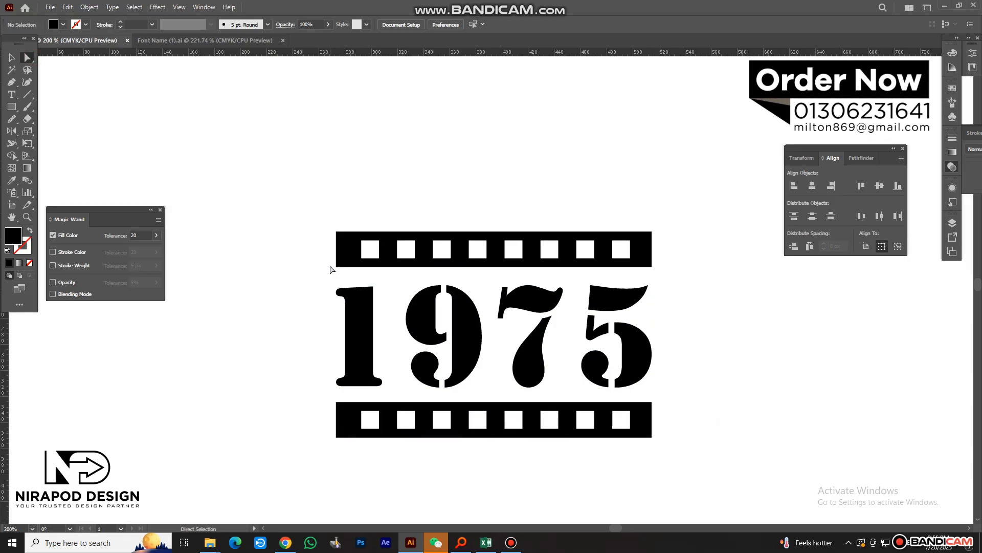
Extend the upper film bar's lower edge down until it overlaps the lower film bar.
left_click_drag(672, 276, 657, 404)
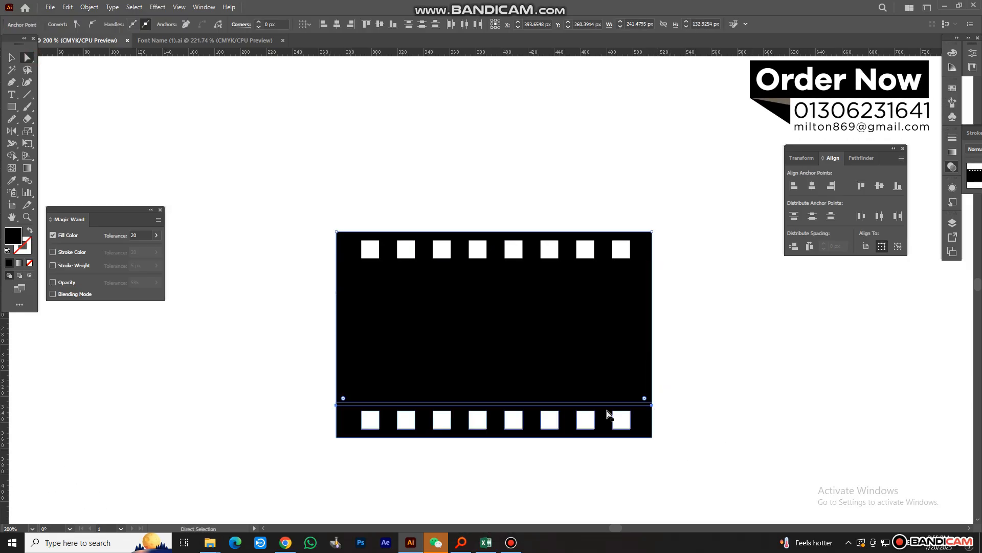
left_click(10, 61)
right_click(391, 362)
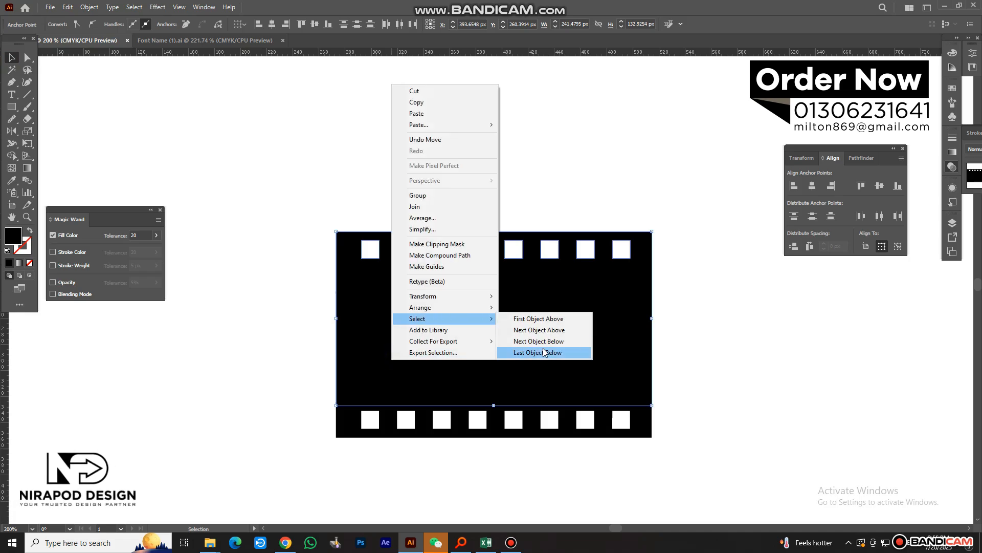
left_click(712, 338)
Isolate the 1975 numerals from the black panel in the selection and fill them white.
left_click_drag(705, 318, 493, 363)
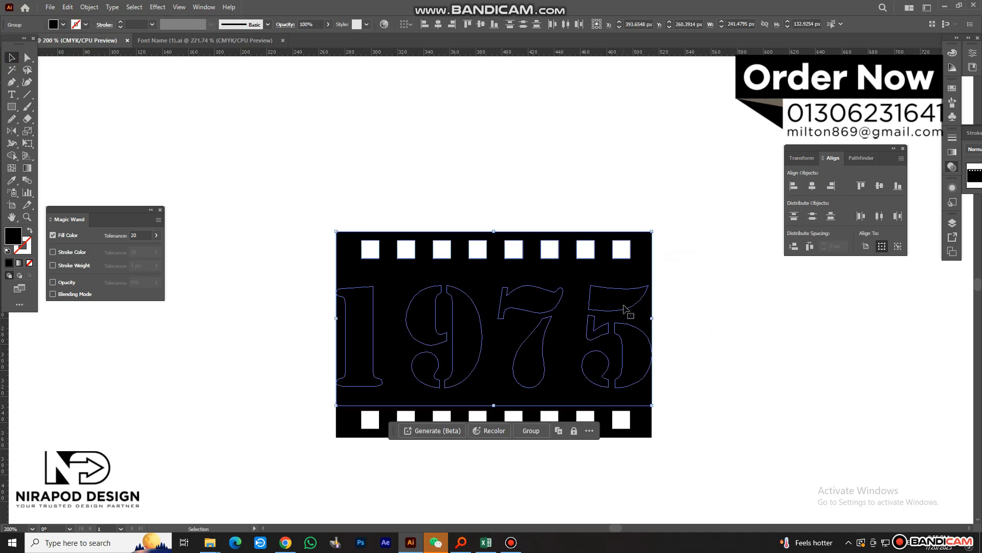
key("d")
key("ctrl+z")
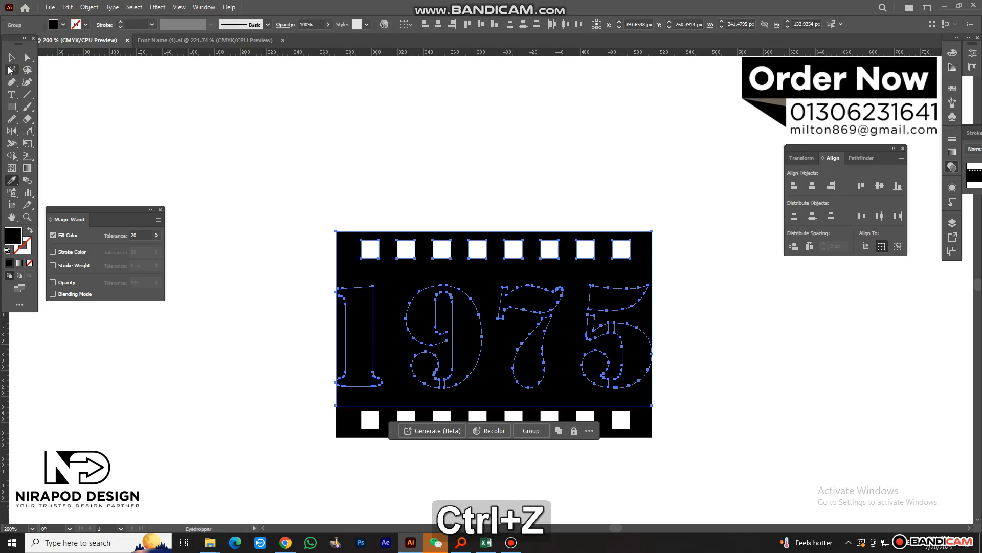
left_click(392, 250, "shift")
key("i")
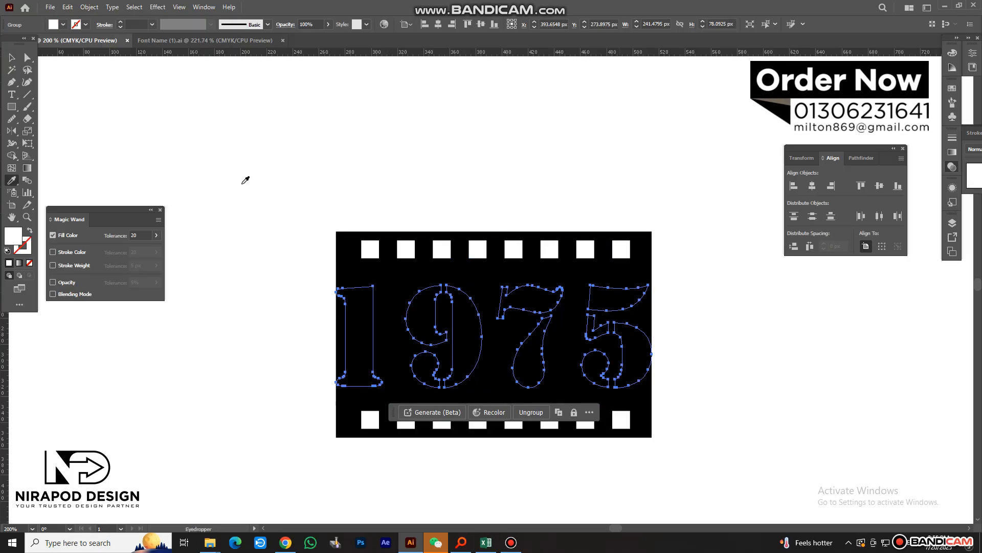
Bring the white 1975 numerals to the front and scale them down about their center to leave side margins in the panel.
left_click(11, 58)
right_click(498, 89)
left_click(665, 283)
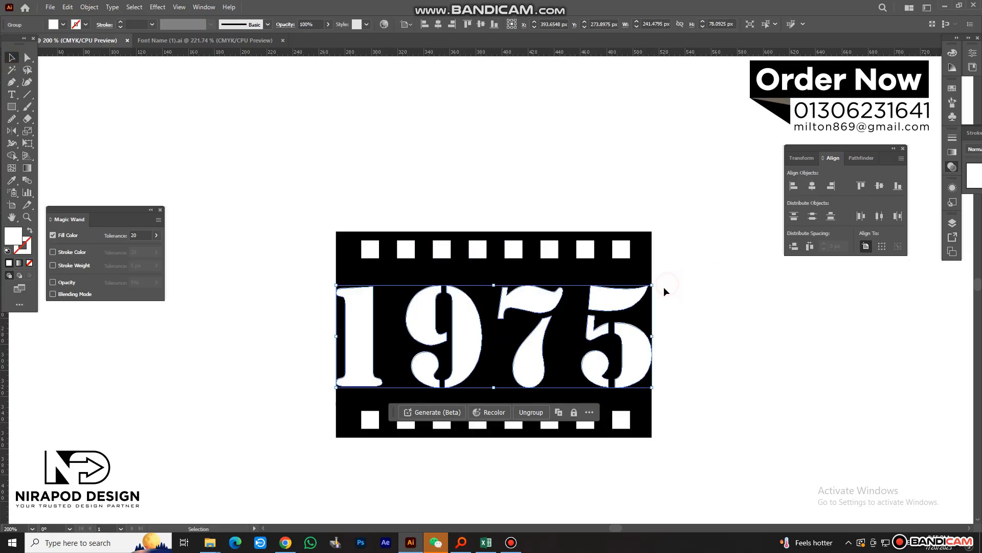
left_click_drag(653, 388, 641, 385)
left_click(725, 359)
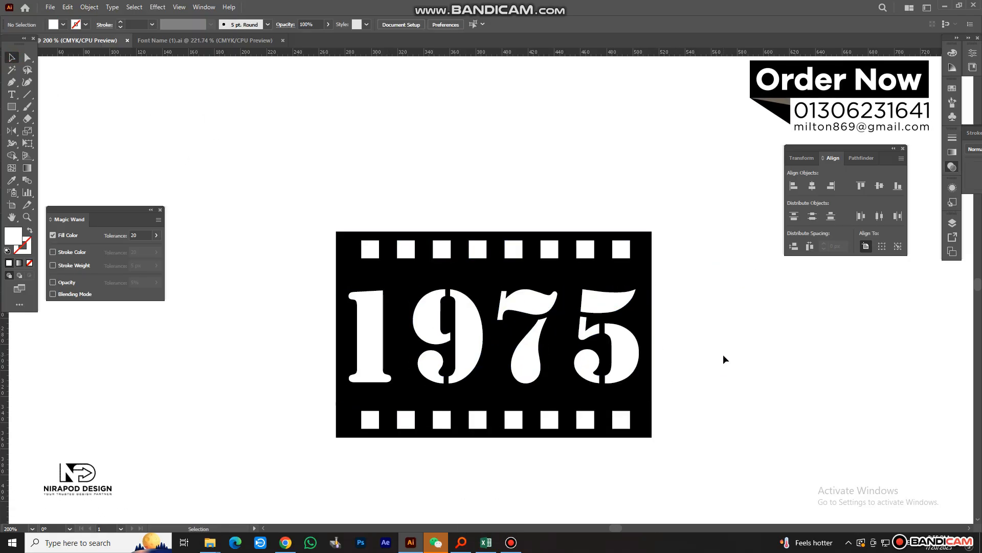
Move the black panel's upper edge and its row of perforations down 10 px, closer to the numerals.
left_click_drag(680, 270, 677, 270)
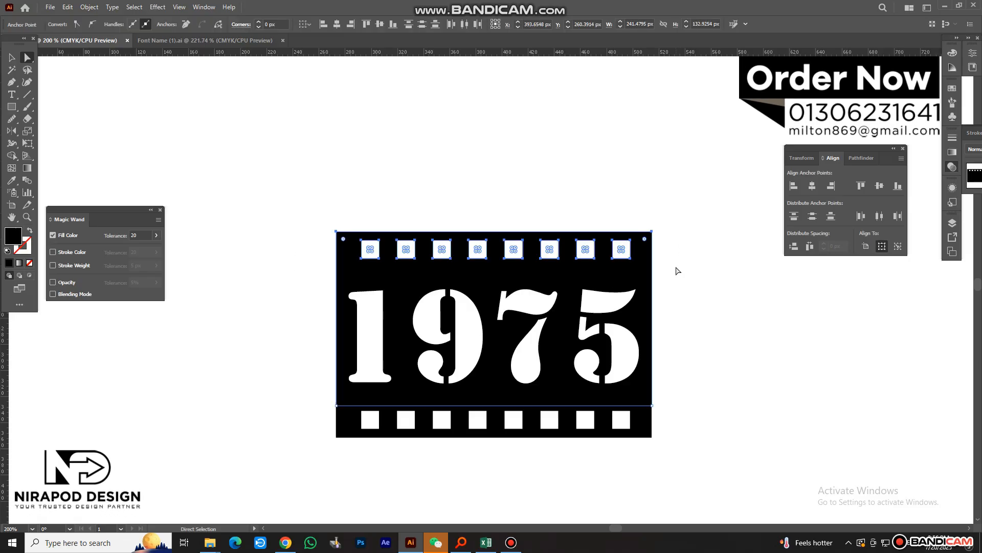
key("Down")
key("Down")
key("Down")
key("Down")
key("Down")
key("Down")
key("Down")
key("Down")
key("Down")
key("Down")
key("Down")
key("Down")
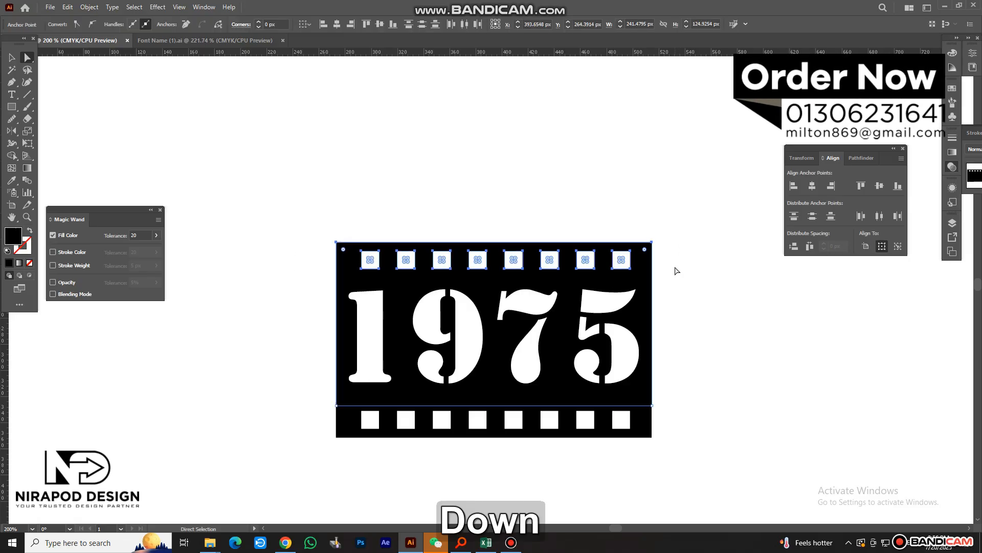
Move the lower film bar with its perforations up 10 px, closer to the numerals.
left_click_drag(303, 394, 688, 467)
key("Up")
key("Up")
key("Up")
key("Up")
key("Up")
key("Up")
key("Up")
key("Up")
key("Up")
key("Up")
key("Up")
key("Up")
key("Up")
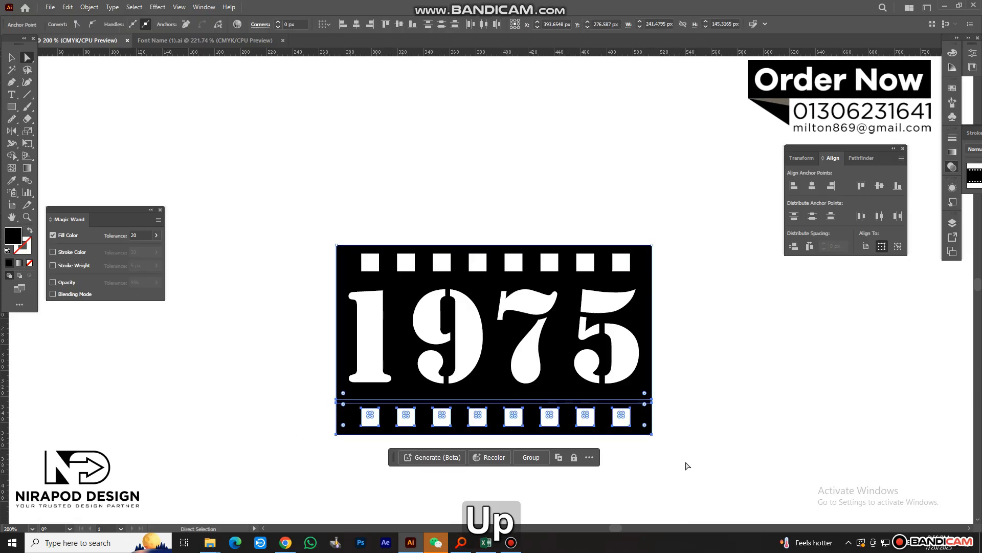
left_click(638, 456)
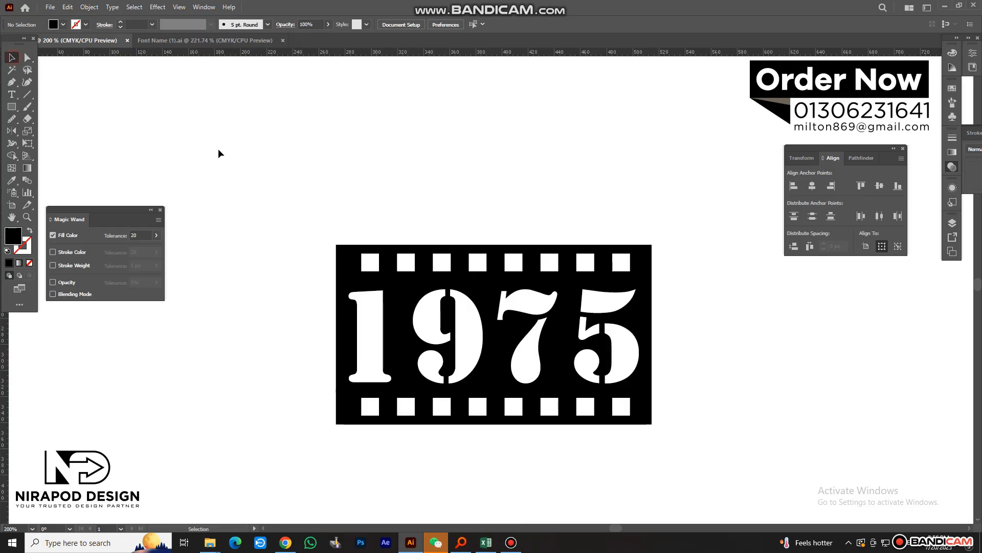
left_click_drag(310, 190, 701, 453)
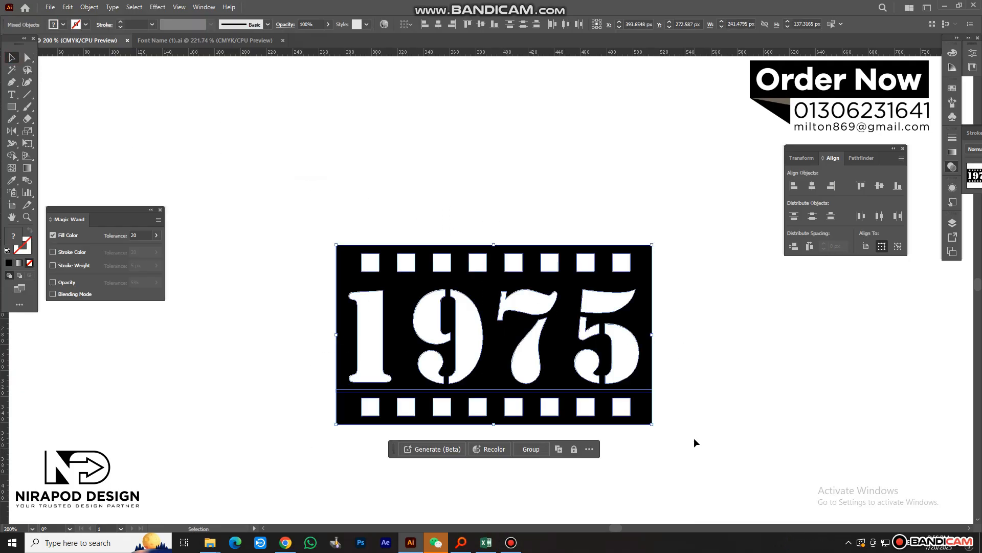
scroll(692, 437, "down", 2)
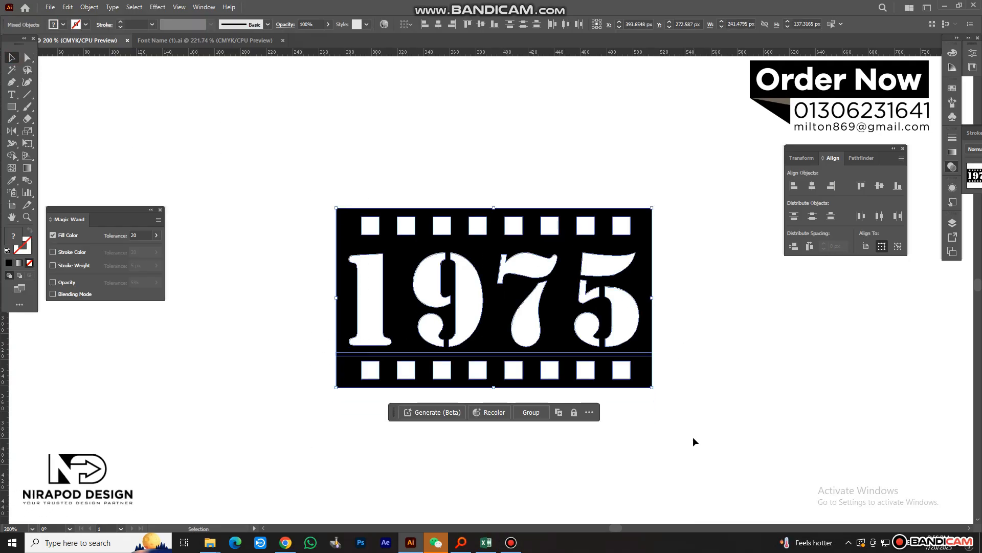
left_click(861, 158)
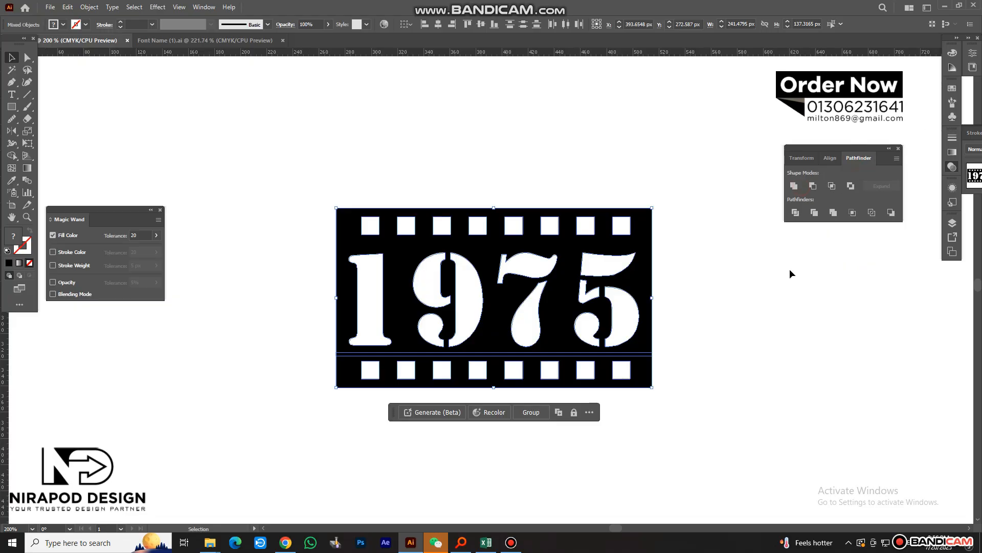
key("ctrl+z")
left_click(695, 368)
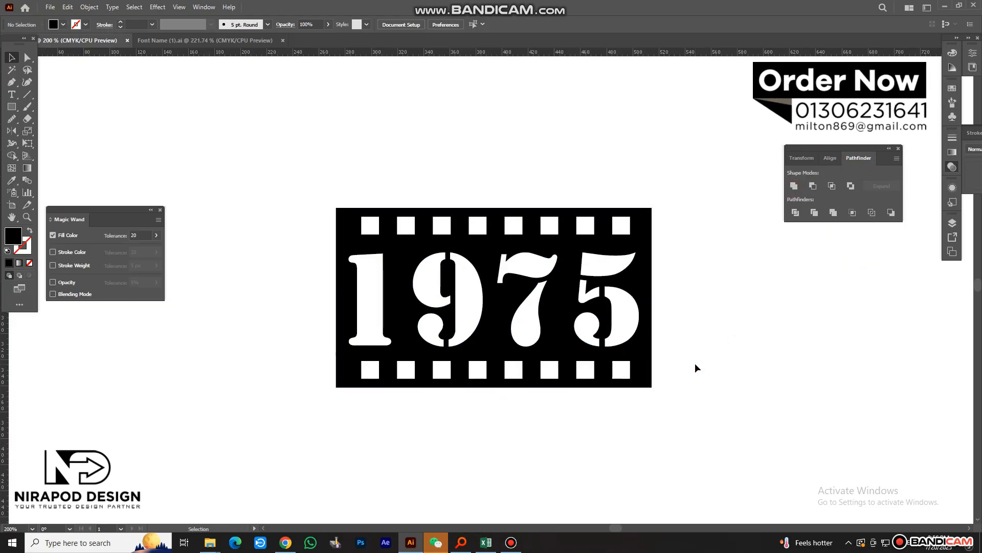
Subtract the white 1975 numerals from the black panel behind them to make them cut-outs.
left_click_drag(695, 363, 652, 385)
left_click_drag(680, 338, 650, 367, "shift")
left_click(812, 186)
left_click_drag(750, 271, 629, 305)
left_click(812, 185)
left_click(733, 336)
Merge the lower film bar with the upper panel into a single compound path.
left_click(643, 362)
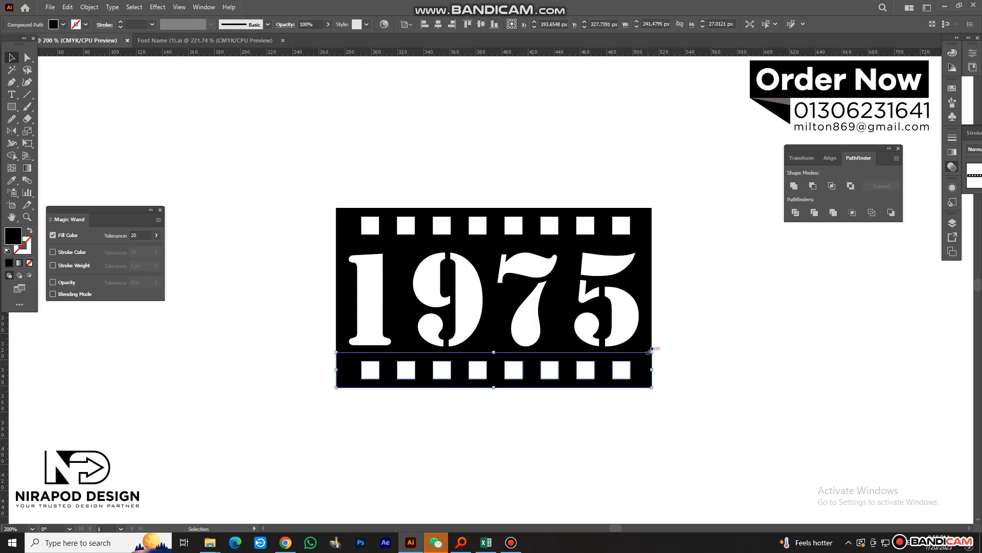
left_click(650, 351, "shift")
left_click(812, 186)
left_click(745, 344)
left_click(431, 361)
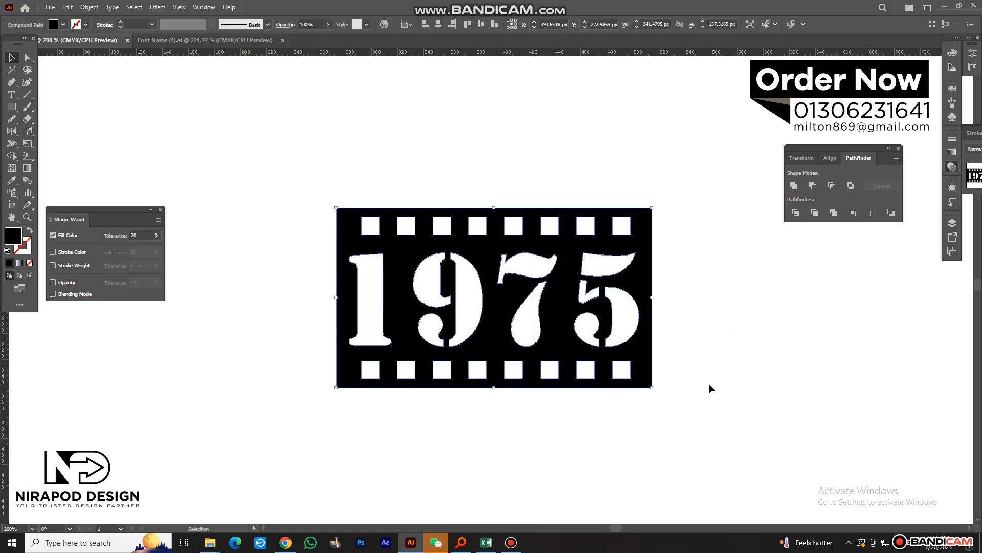
Add the text FILMS in the Stencil font below the filmstrip.
scroll(710, 382, "up", 3)
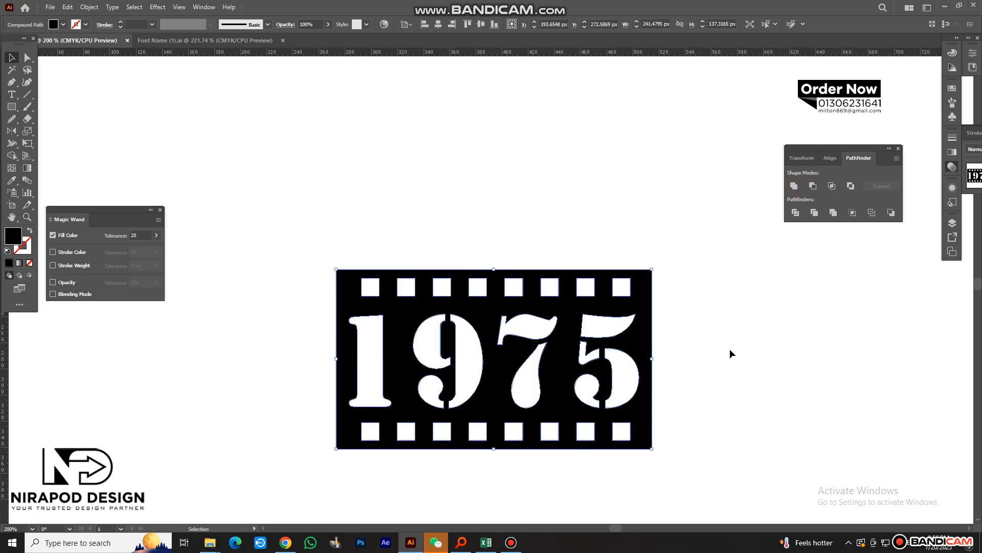
scroll(742, 347, "down", 5)
scroll(743, 347, "down", 2)
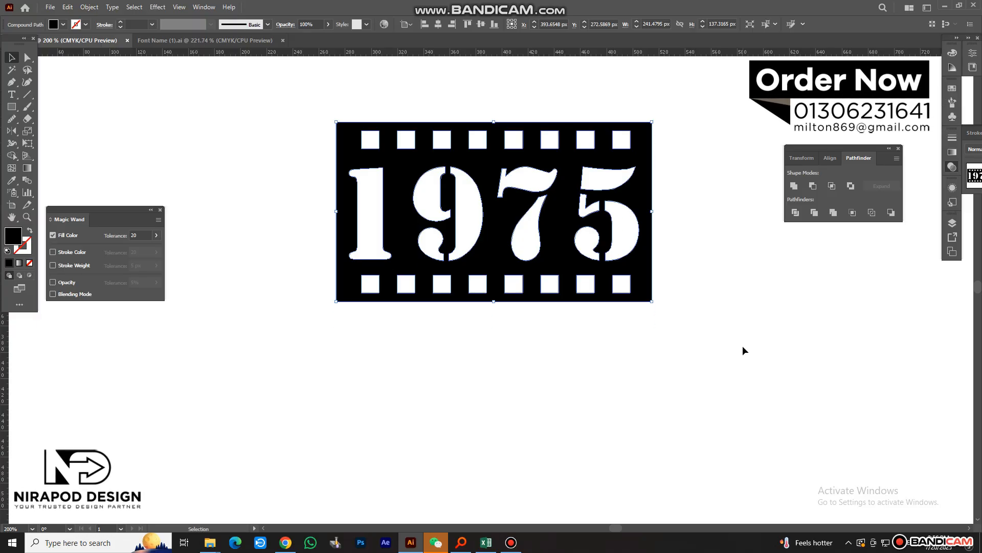
key("t")
left_click(458, 363)
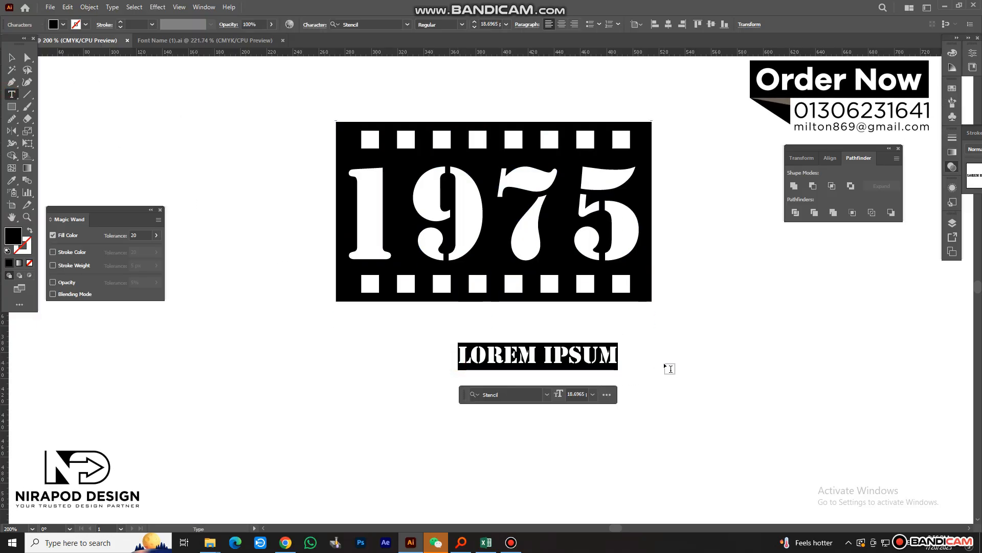
type("FILMS")
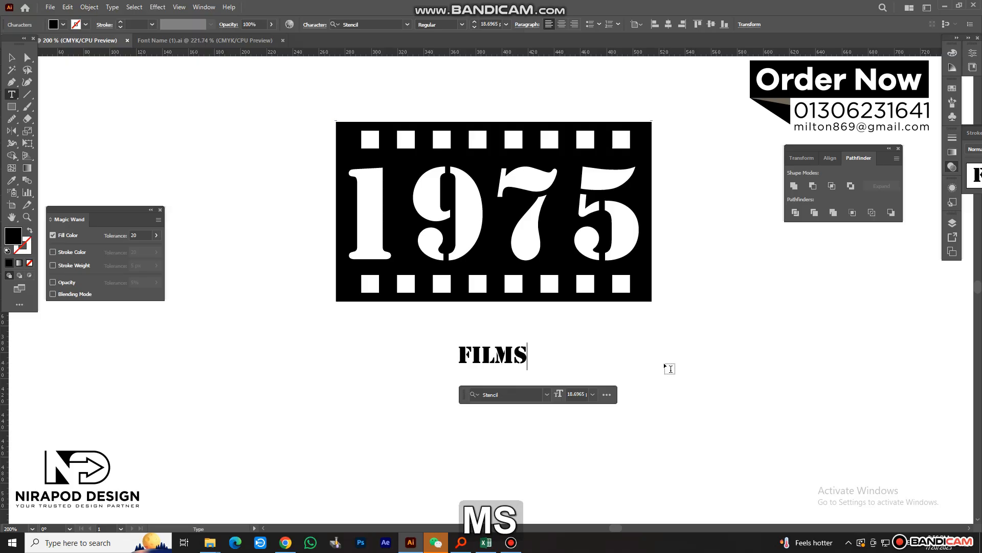
key("Escape")
left_click(640, 365)
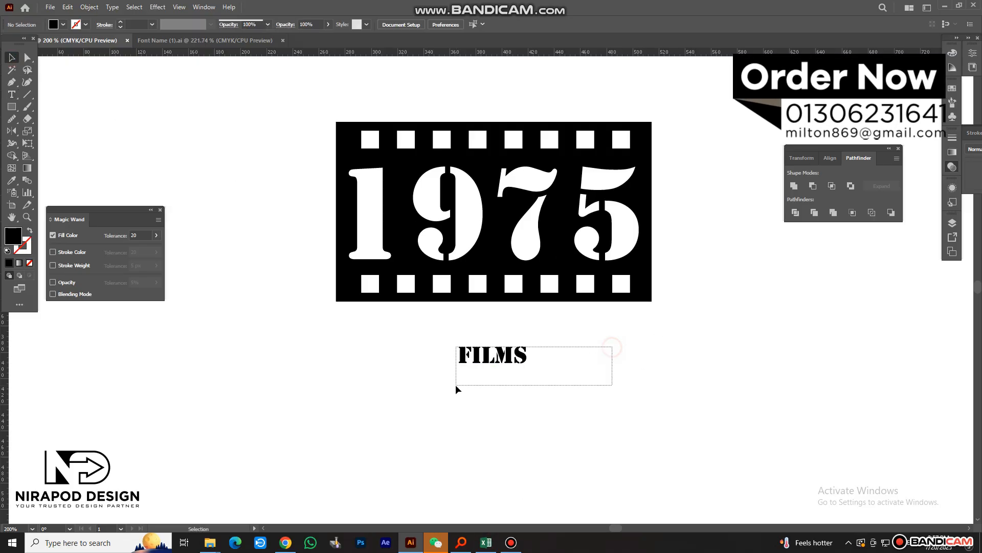
Enlarge the FILMS text to about 64.5 pt and center it just below the filmstrip.
left_click_drag(458, 389, 457, 389)
left_click_drag(532, 372, 613, 402)
left_click(674, 355)
left_click(602, 380)
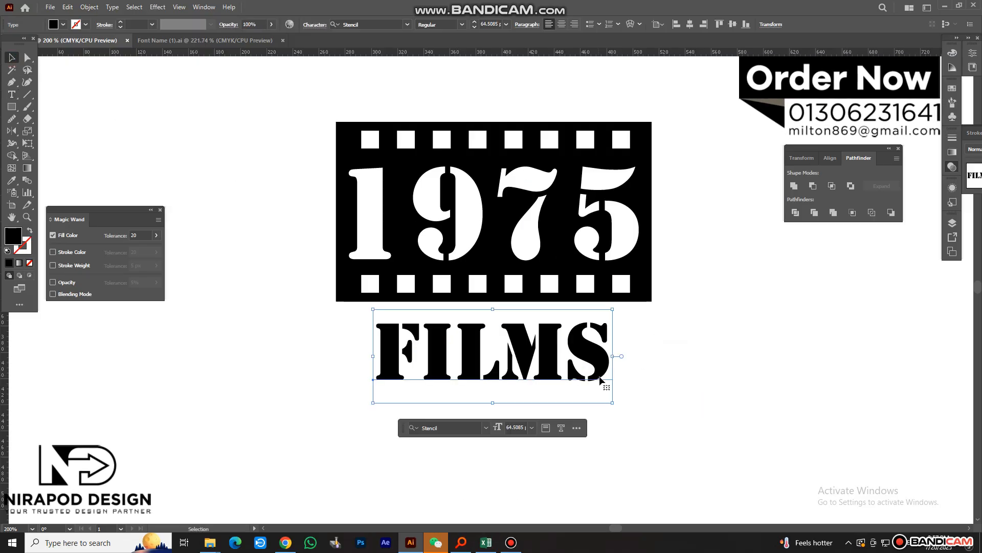